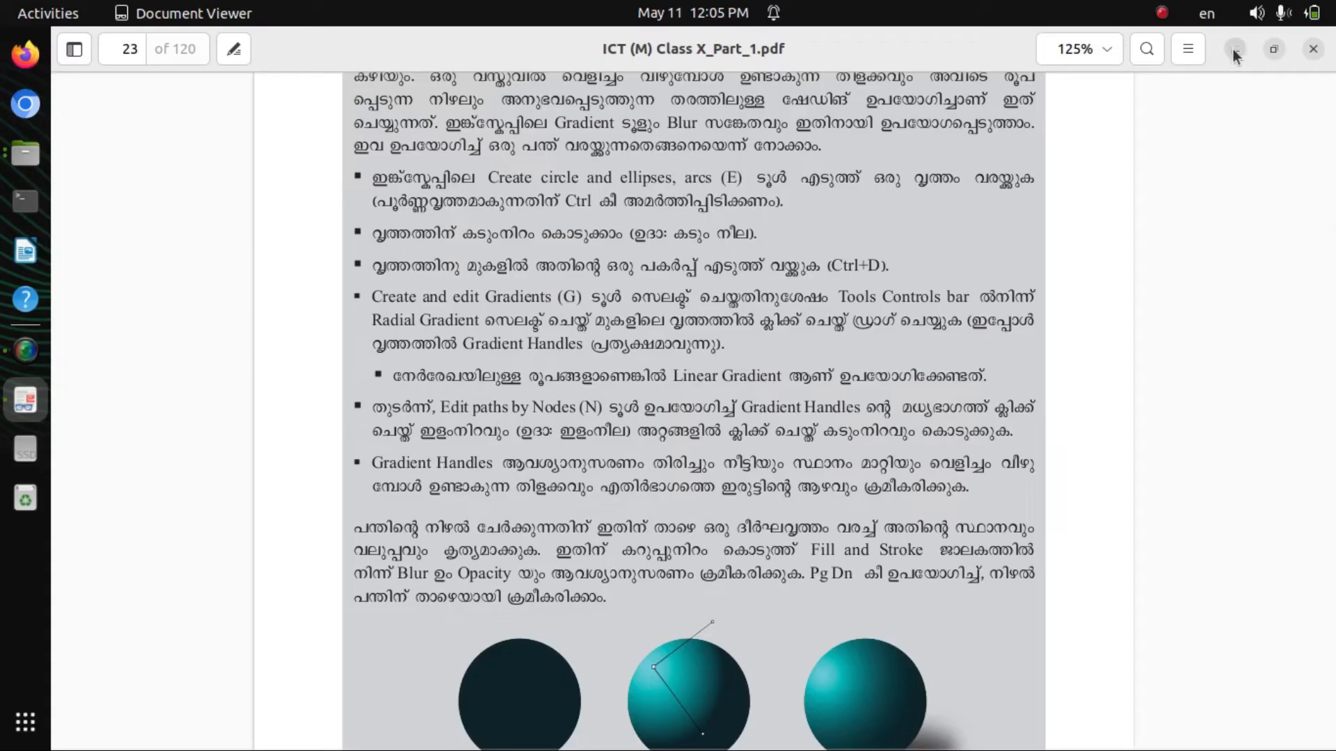
# Minimise the PDF textbook, find and launch Inkscape, and create a new blank document
pyautogui.click(1233, 49)
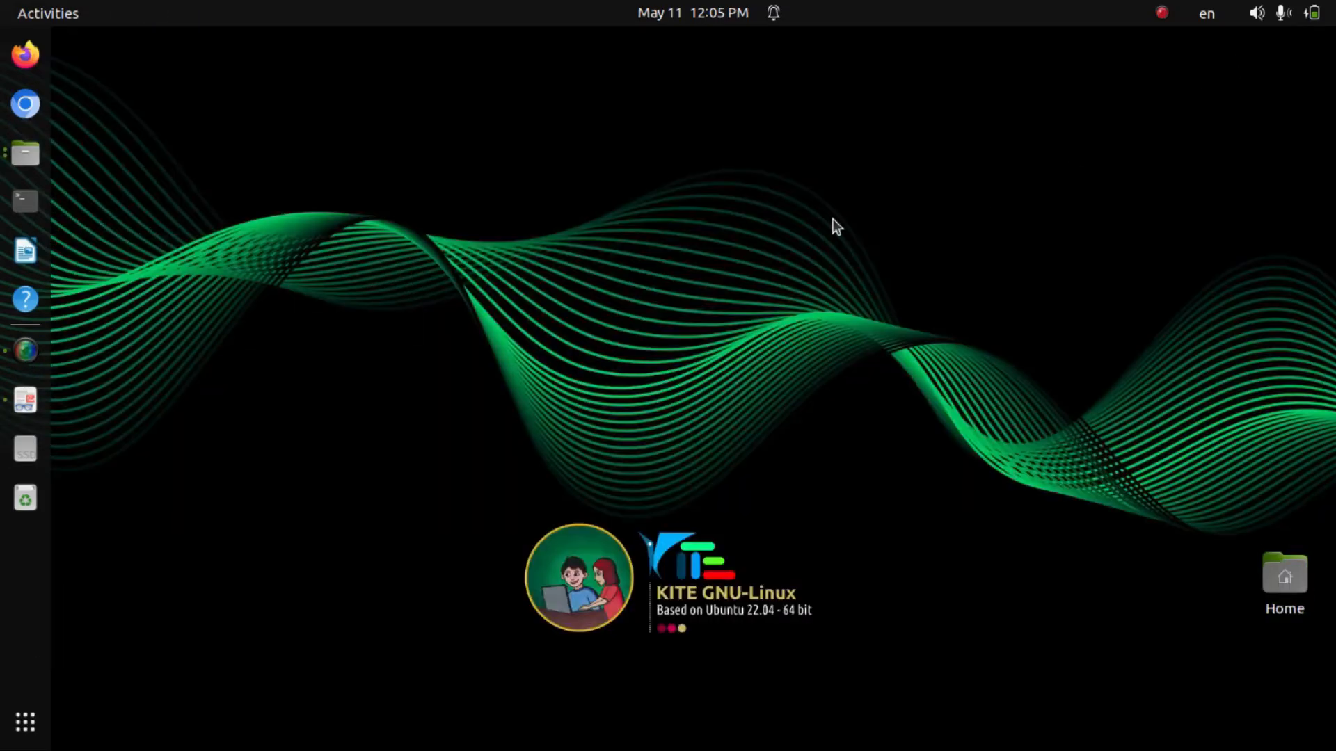
pyautogui.click(28, 721)
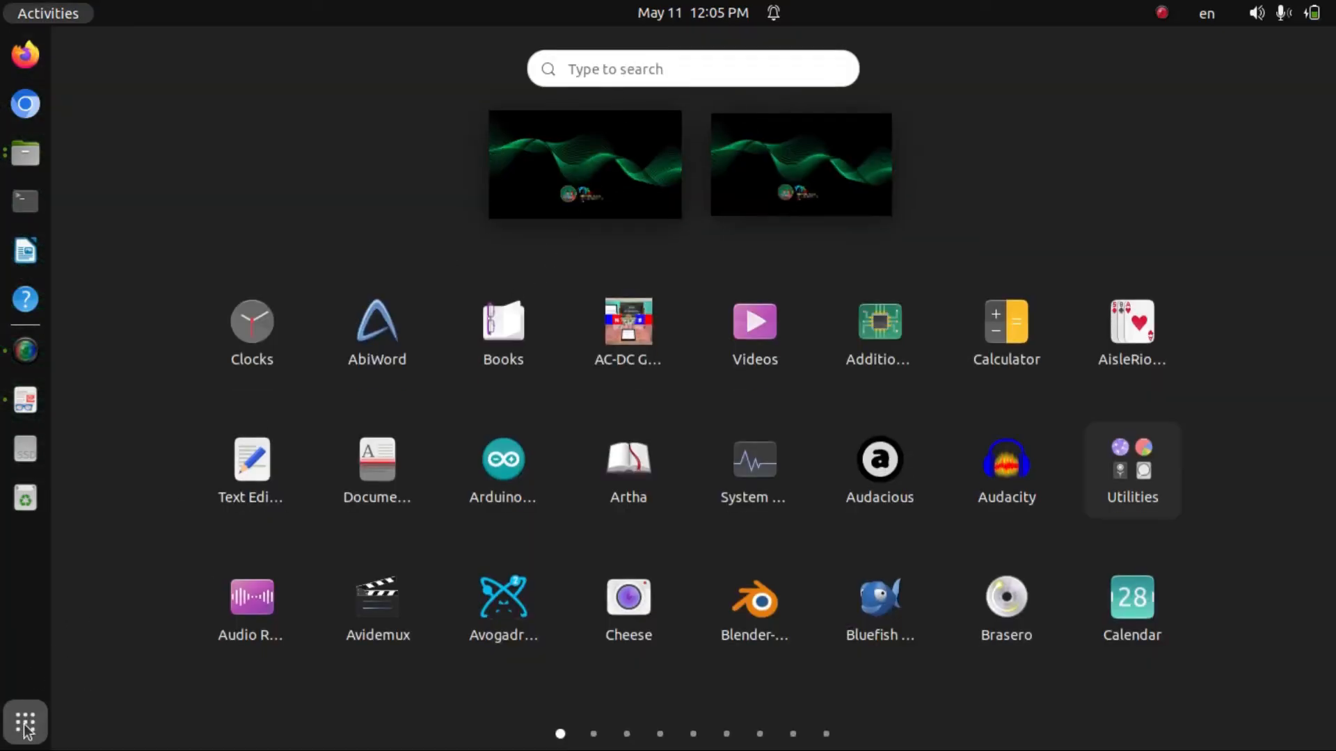
pyautogui.click(610, 66)
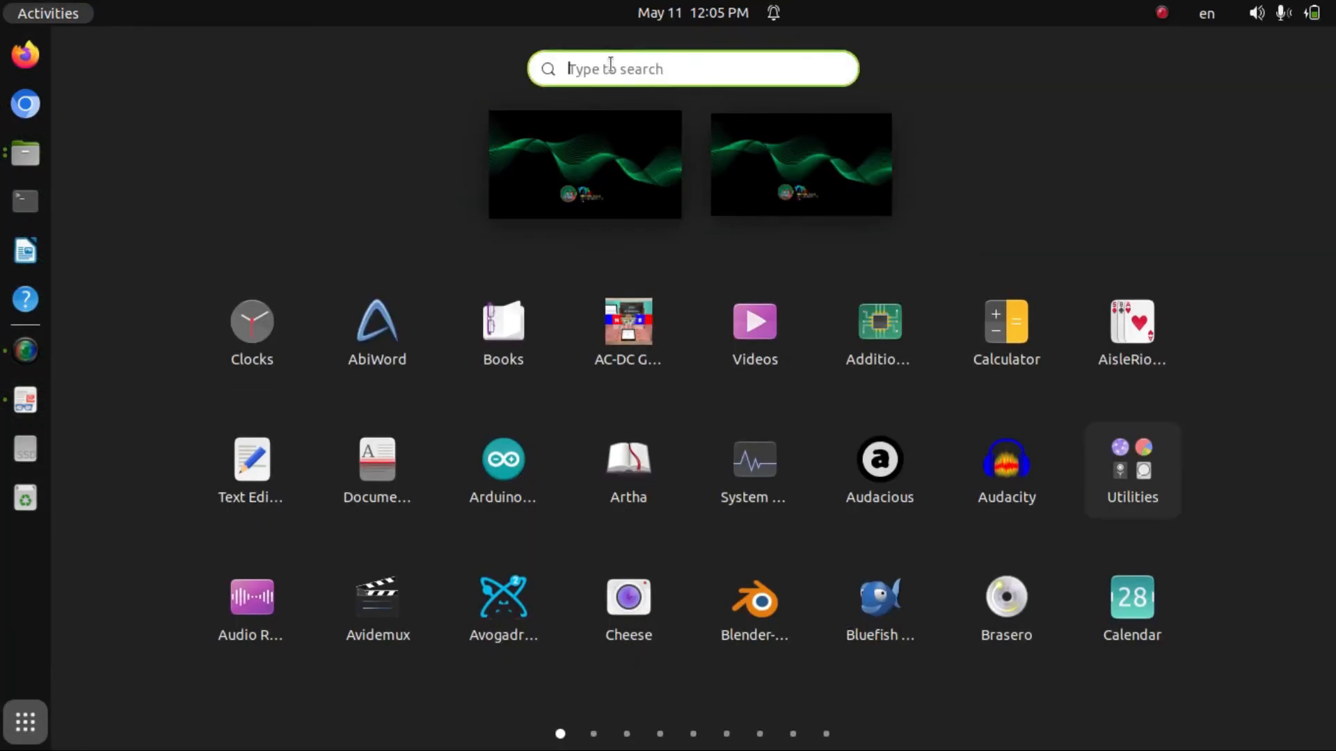
pyautogui.write('ink')
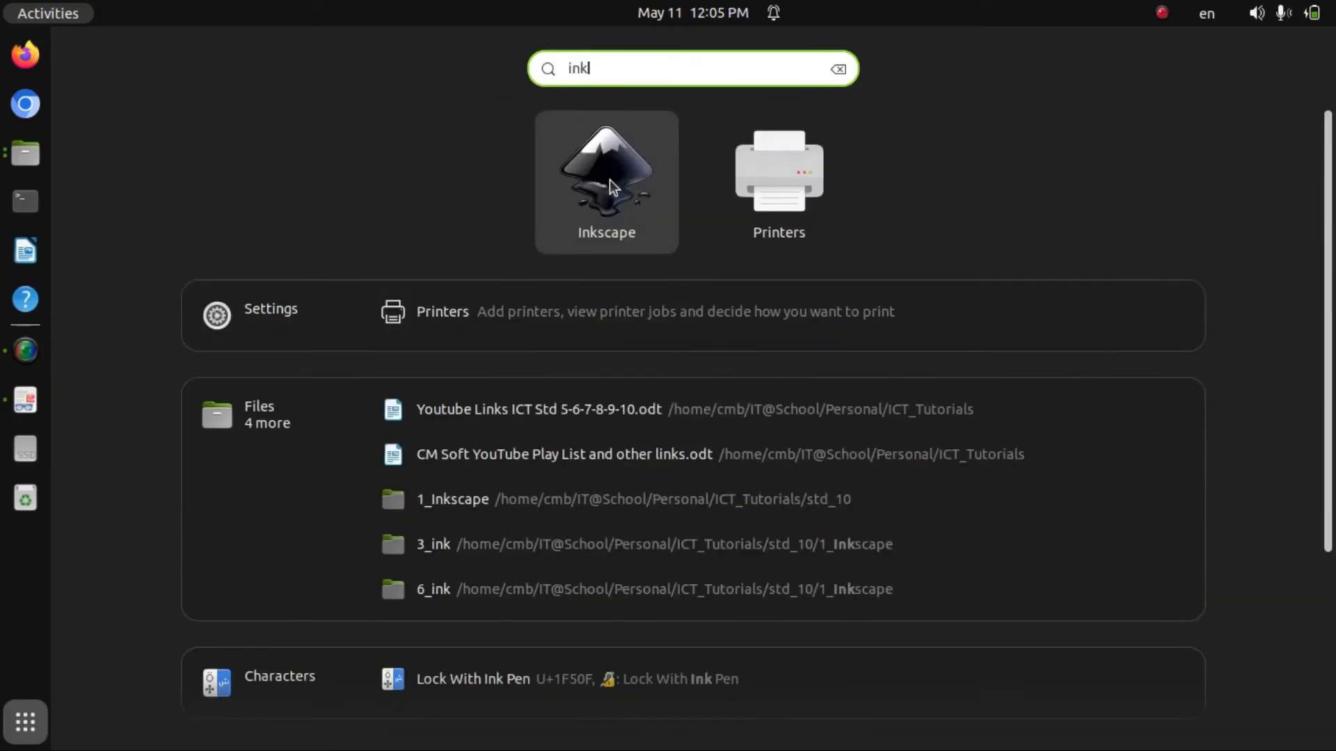
pyautogui.click(610, 179)
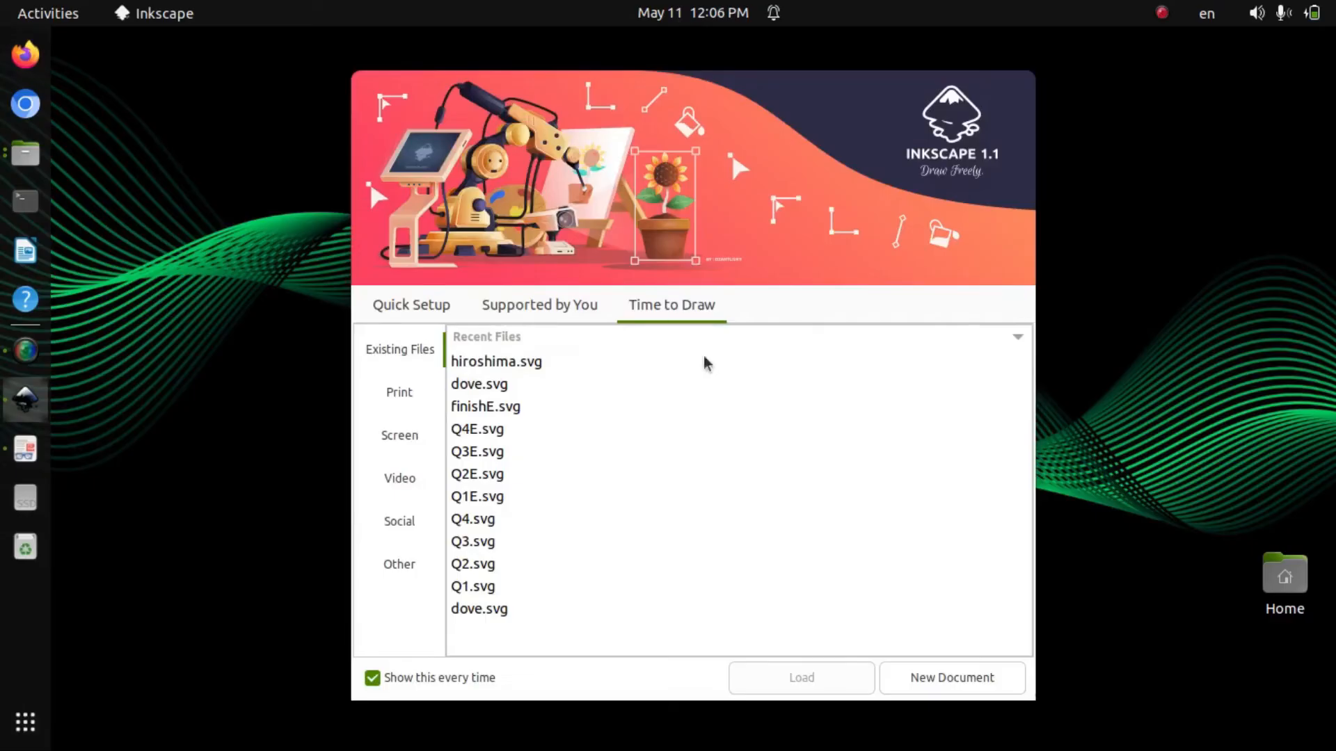
pyautogui.click(976, 674)
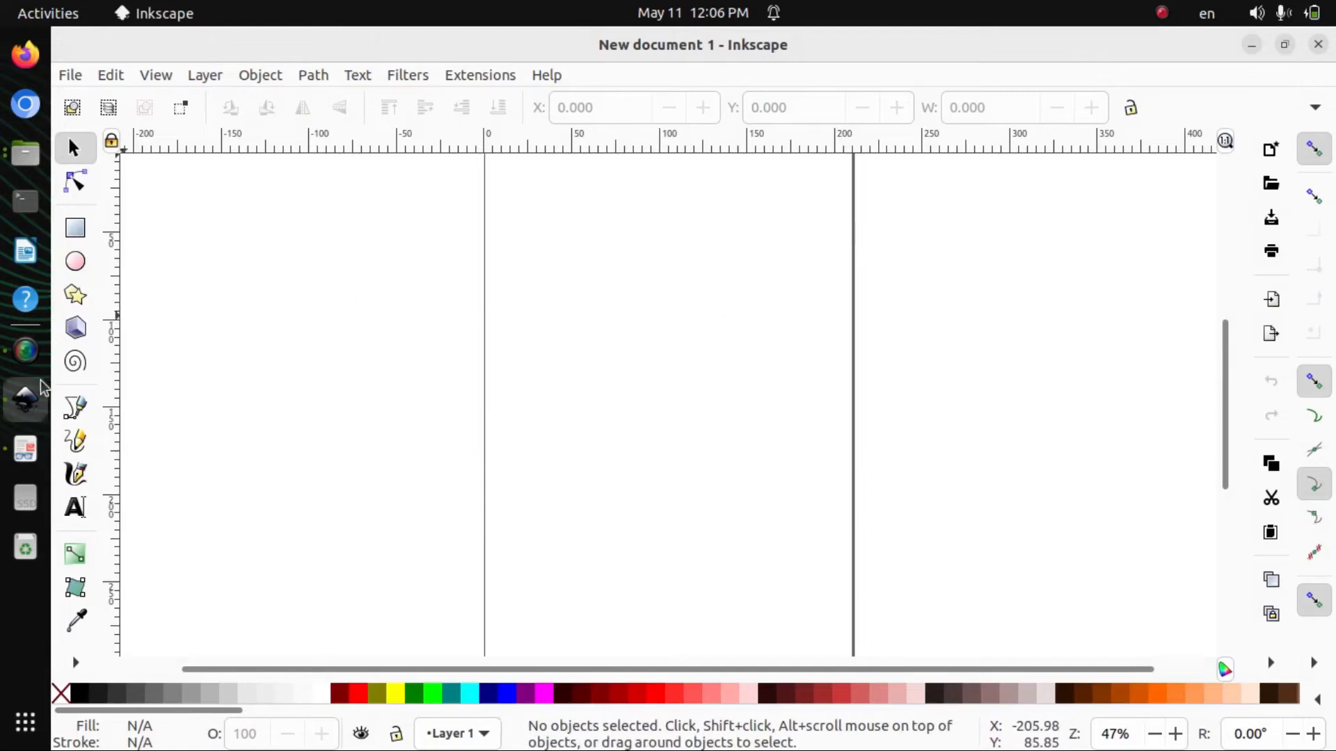
# Check the textbook instructions and draw a nearly circular ellipse with radii of about 73 mm and 70 mm on the page
pyautogui.click(25, 448)
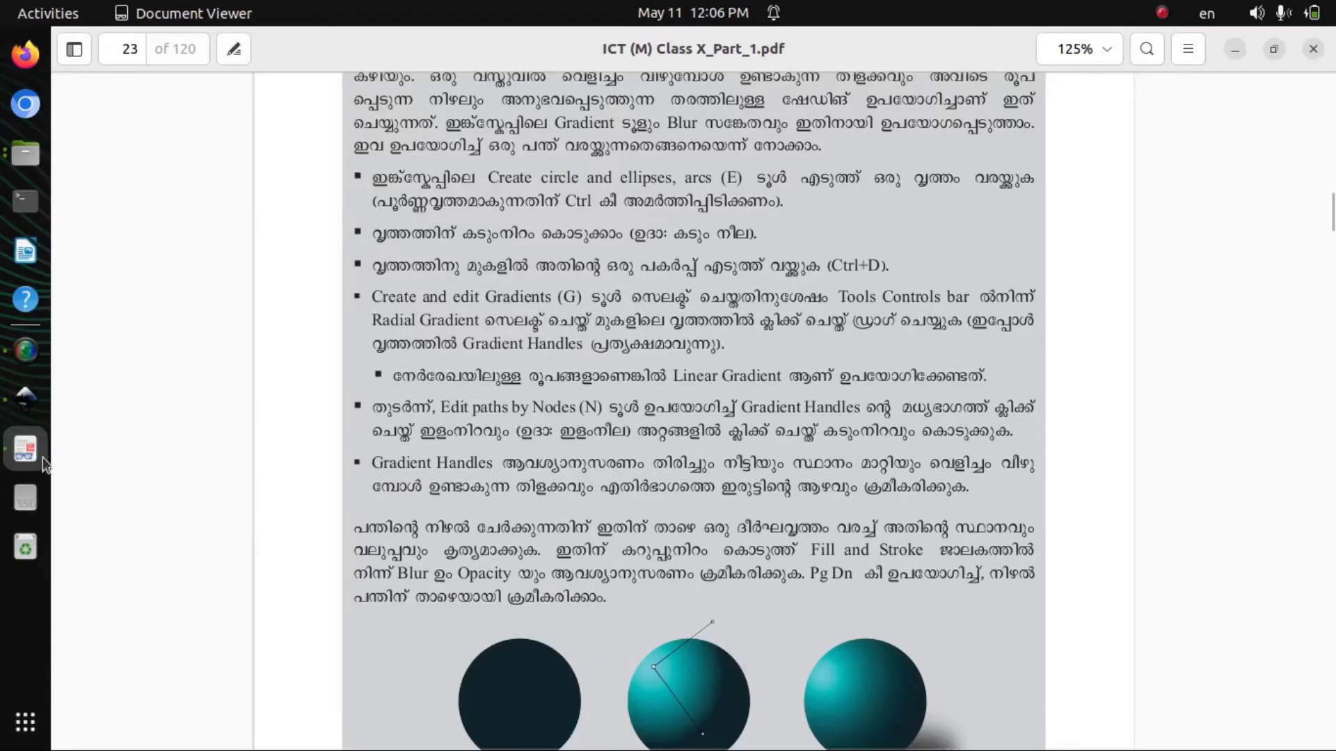
pyautogui.click(25, 396)
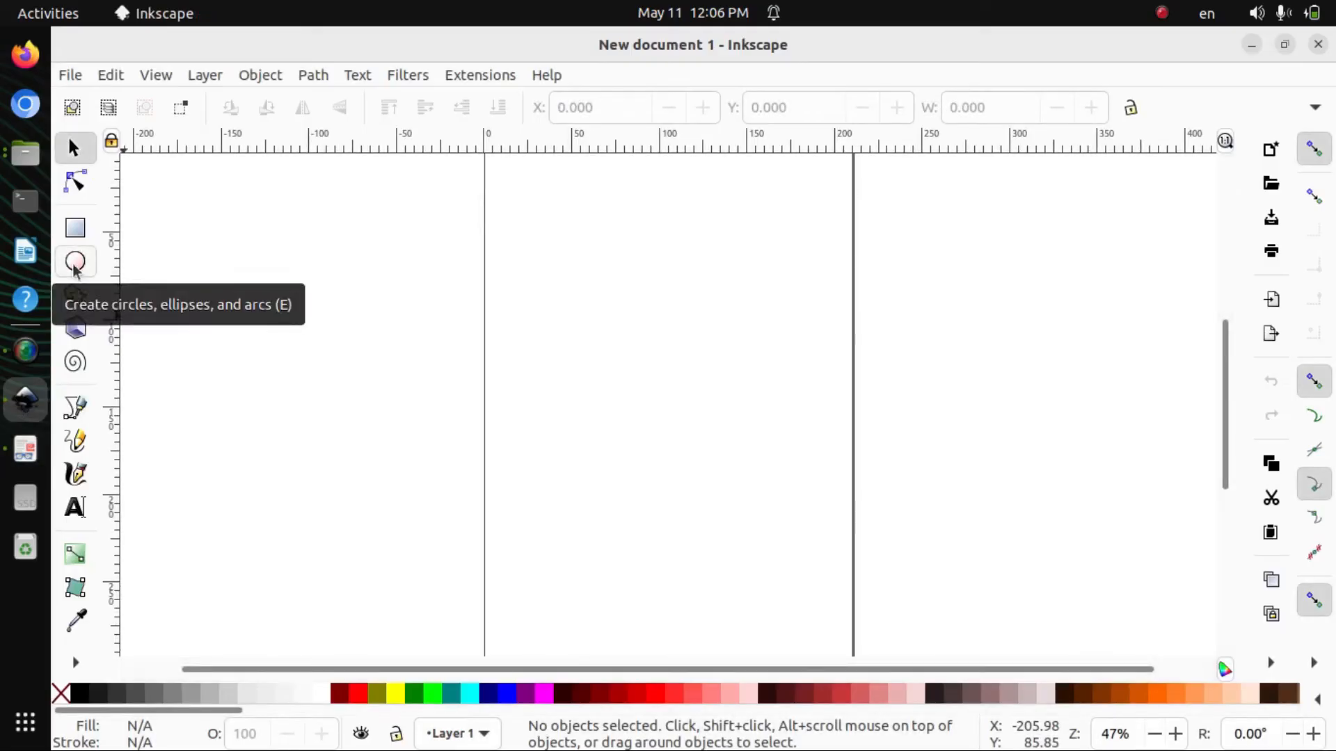
pyautogui.click(74, 266)
pyautogui.moveTo(494, 288); pyautogui.dragTo(748, 534)
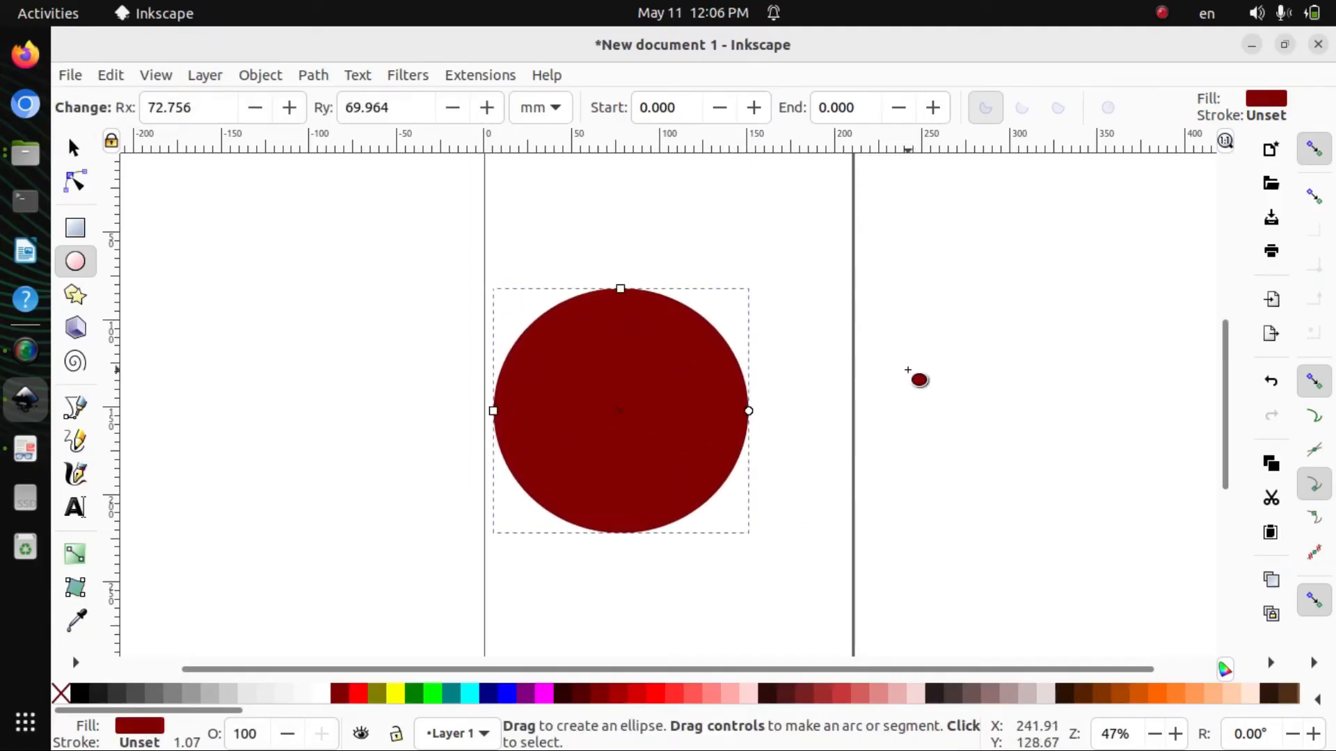
# Open the Fill and Stroke settings for the ellipse and set its stroke to no paint
pyautogui.click(91, 148)
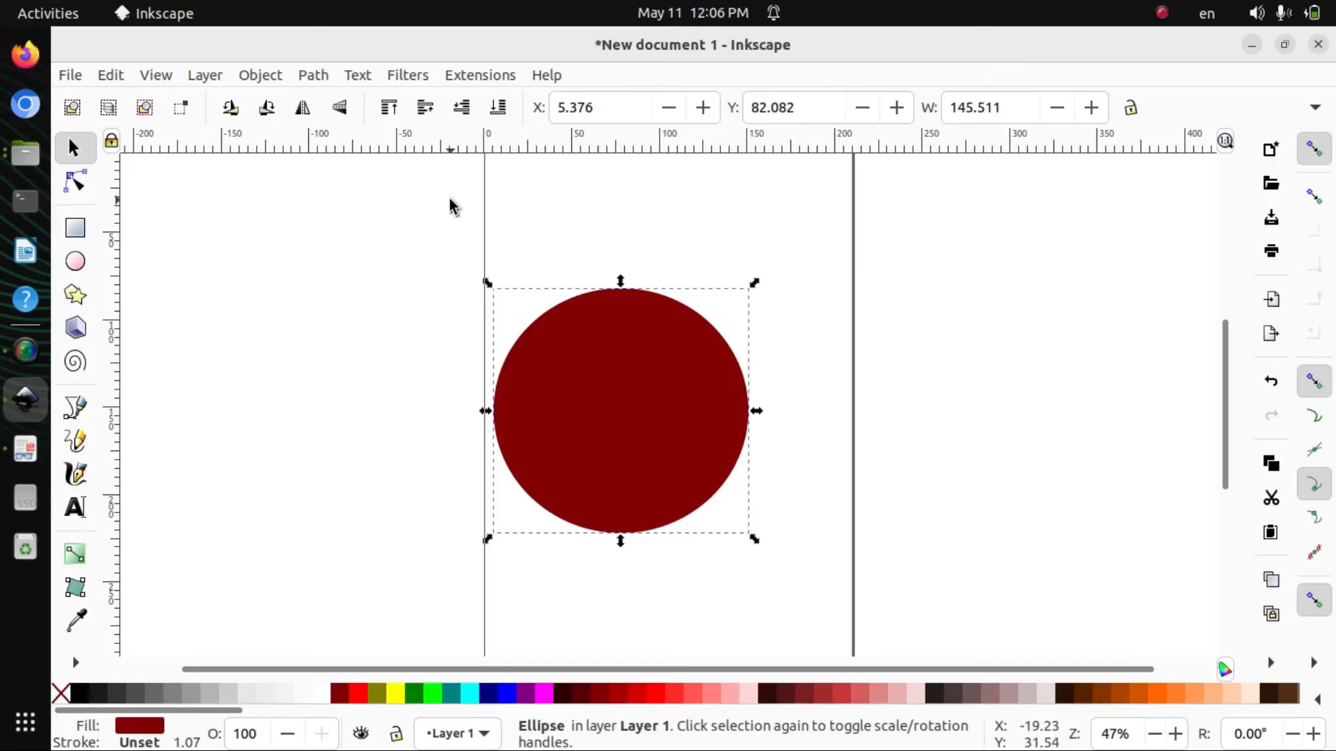
pyautogui.click(266, 80)
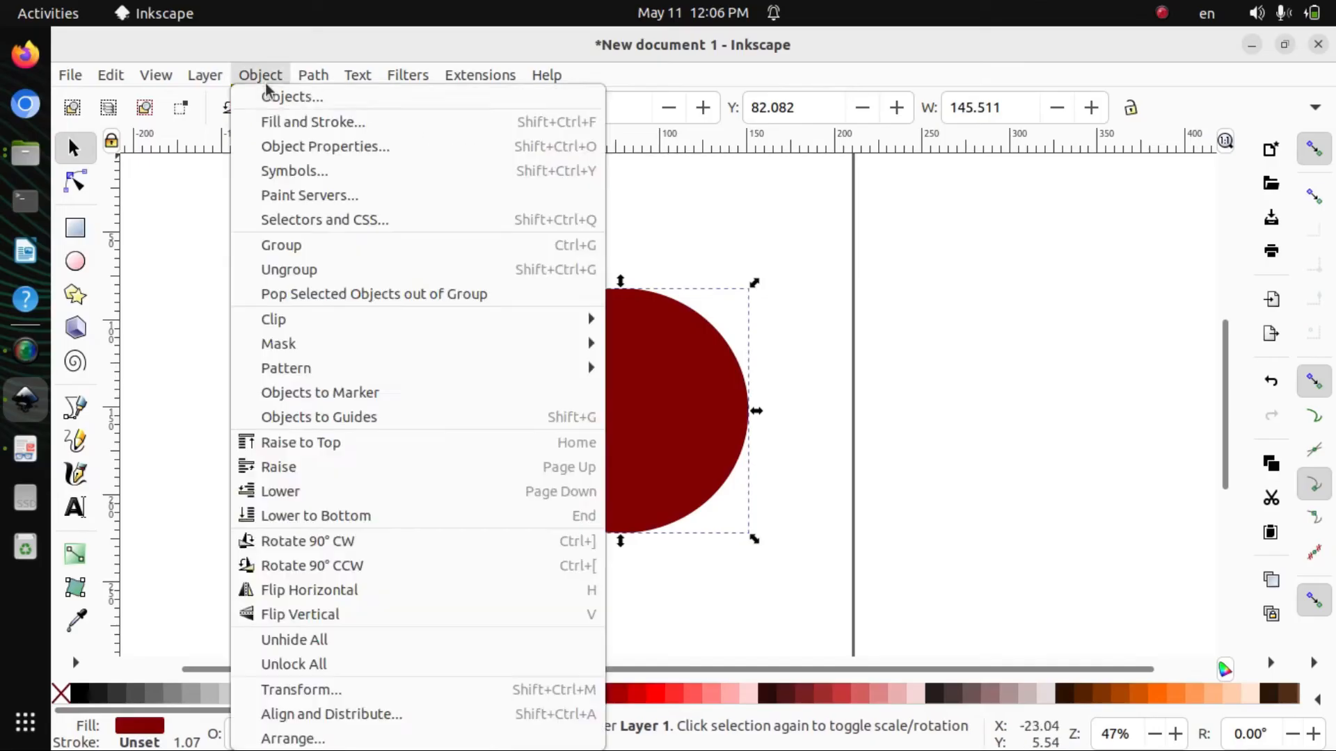
pyautogui.click(289, 120)
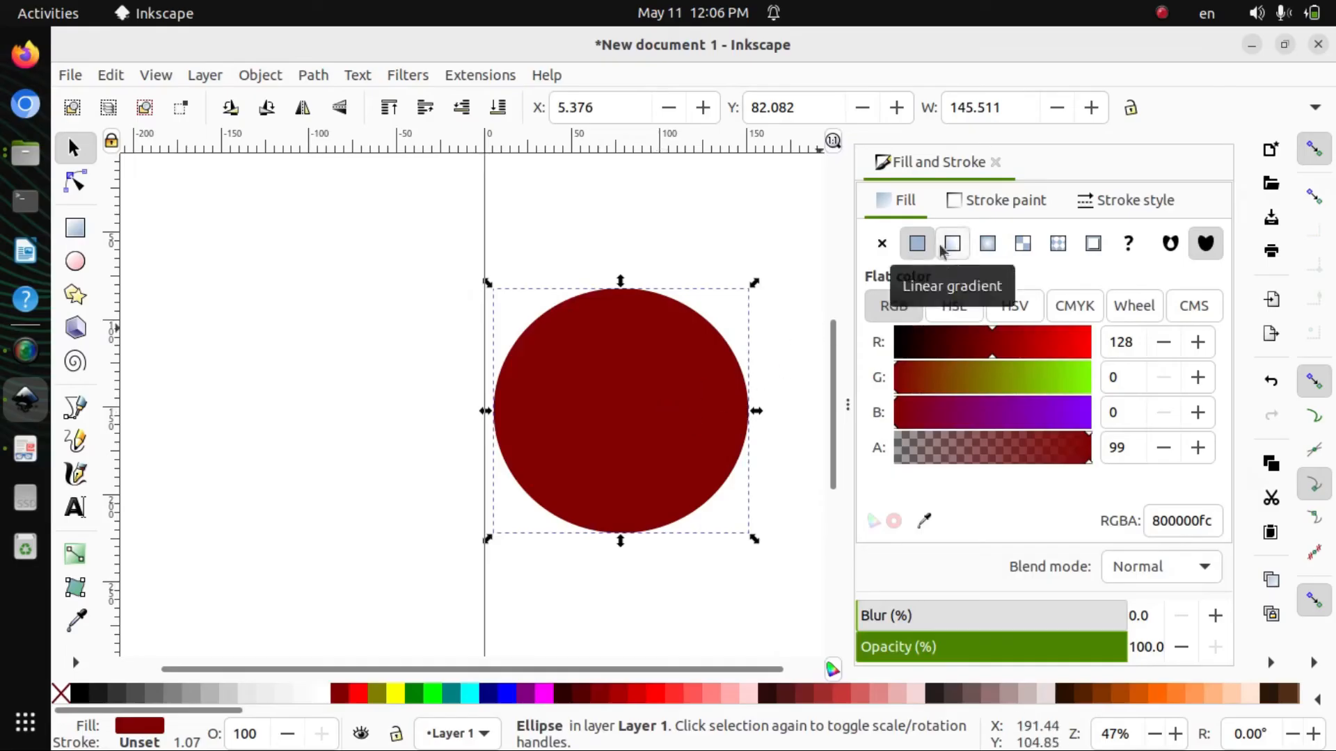
pyautogui.click(995, 206)
pyautogui.click(882, 243)
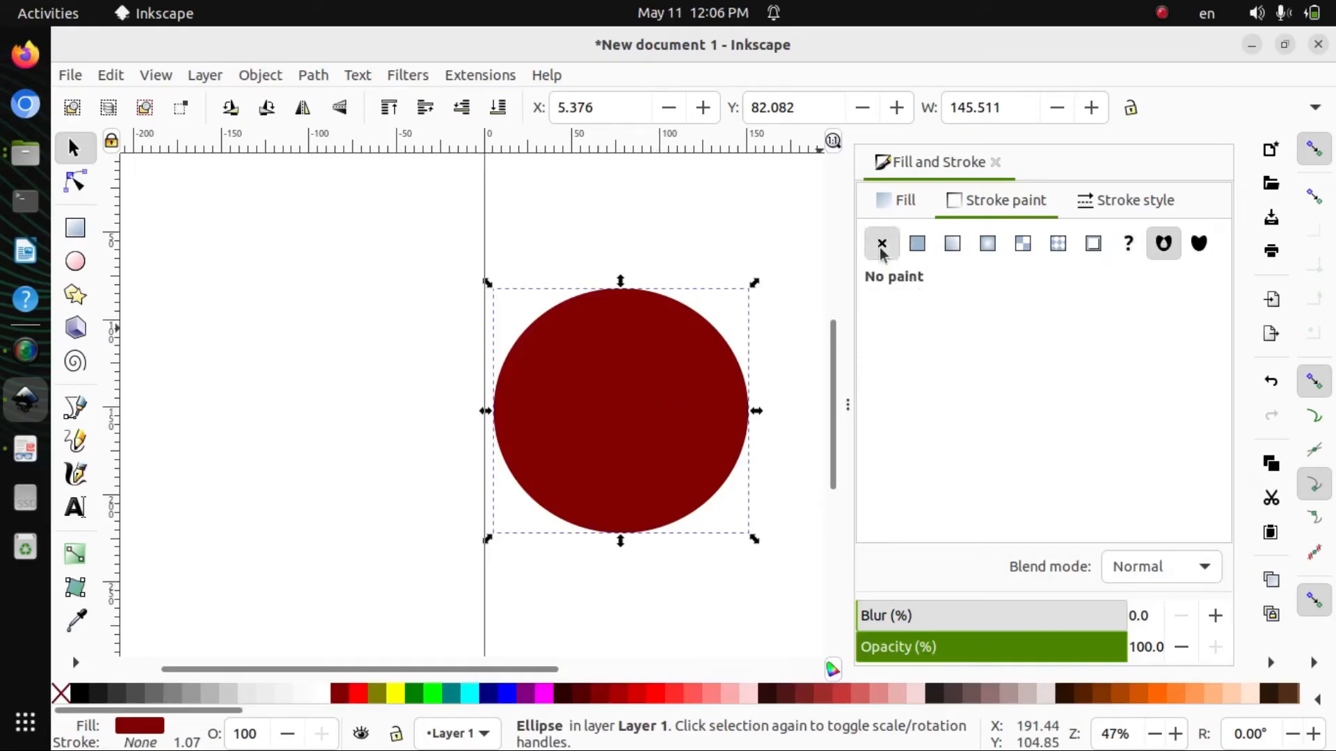
pyautogui.click(749, 214)
pyautogui.click(633, 400)
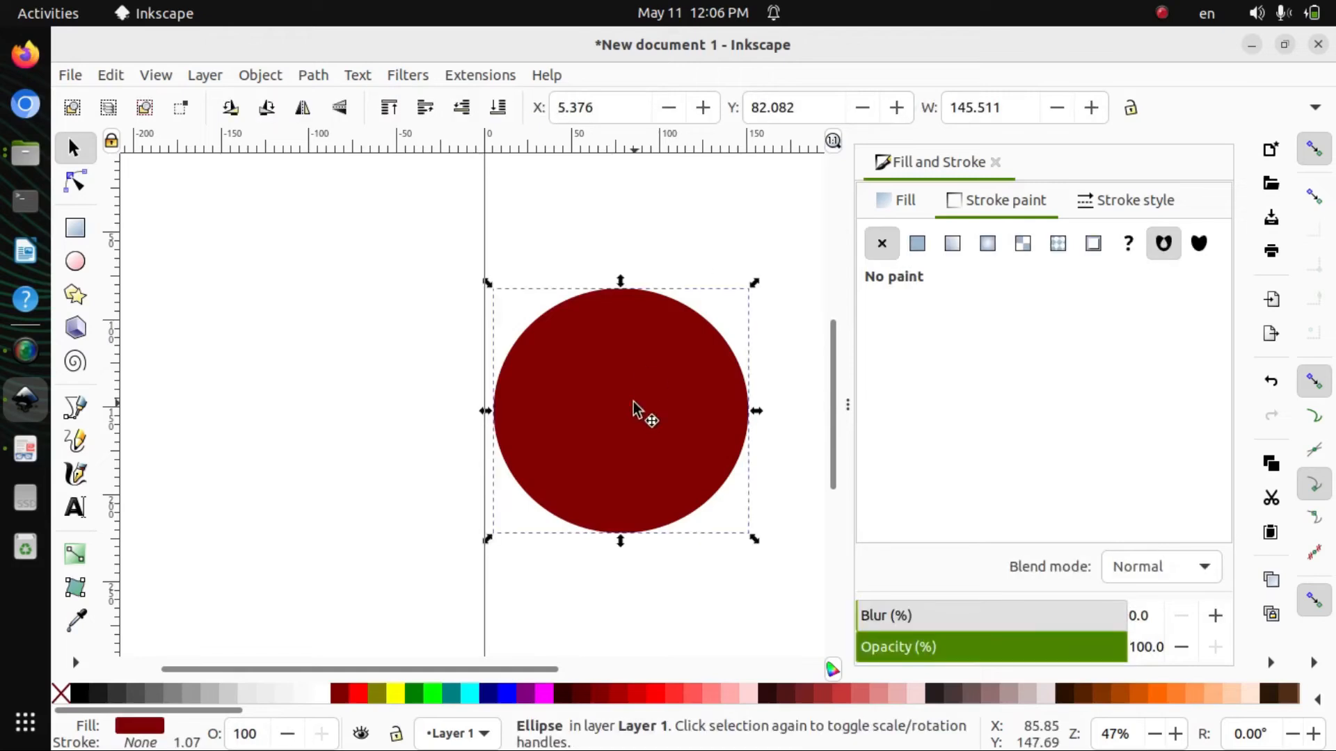
# Compare with the textbook's ball picture and try several palette colours on the ellipse, ending with a dark green fill, #165044
pyautogui.click(26, 445)
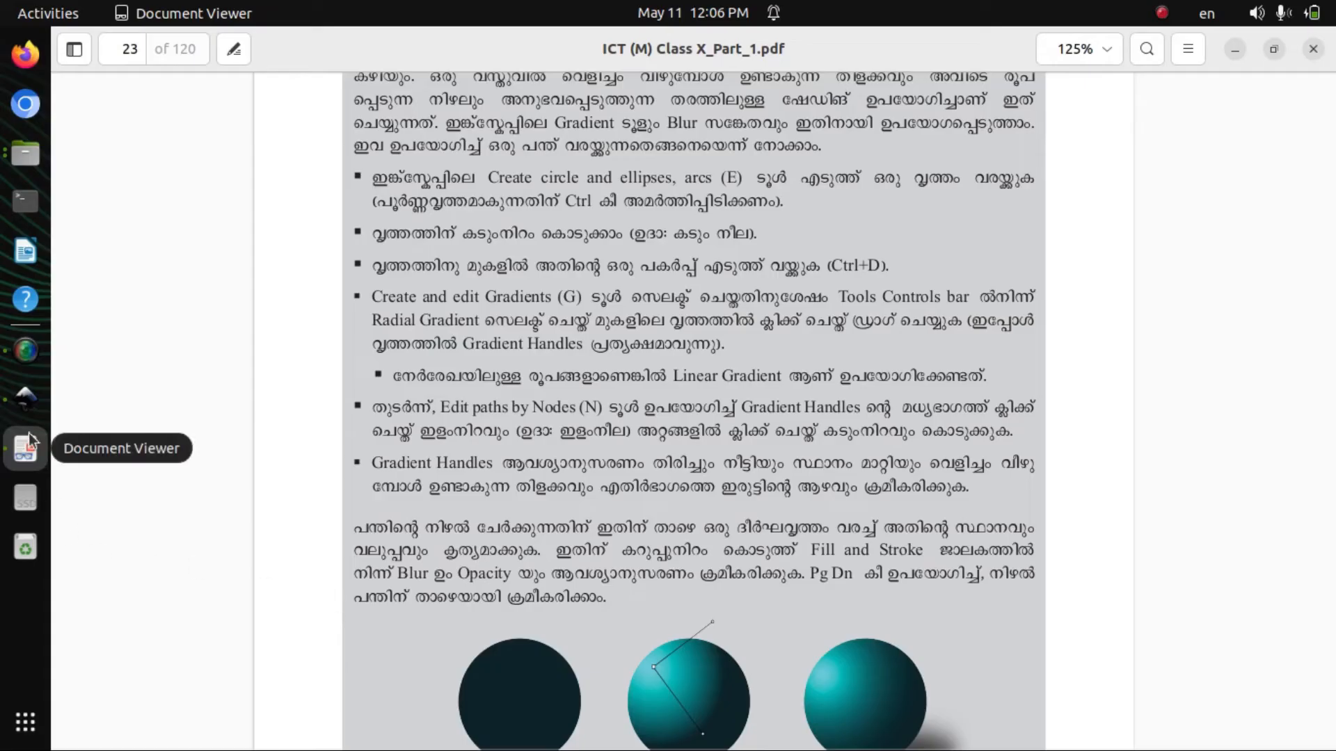
pyautogui.click(26, 399)
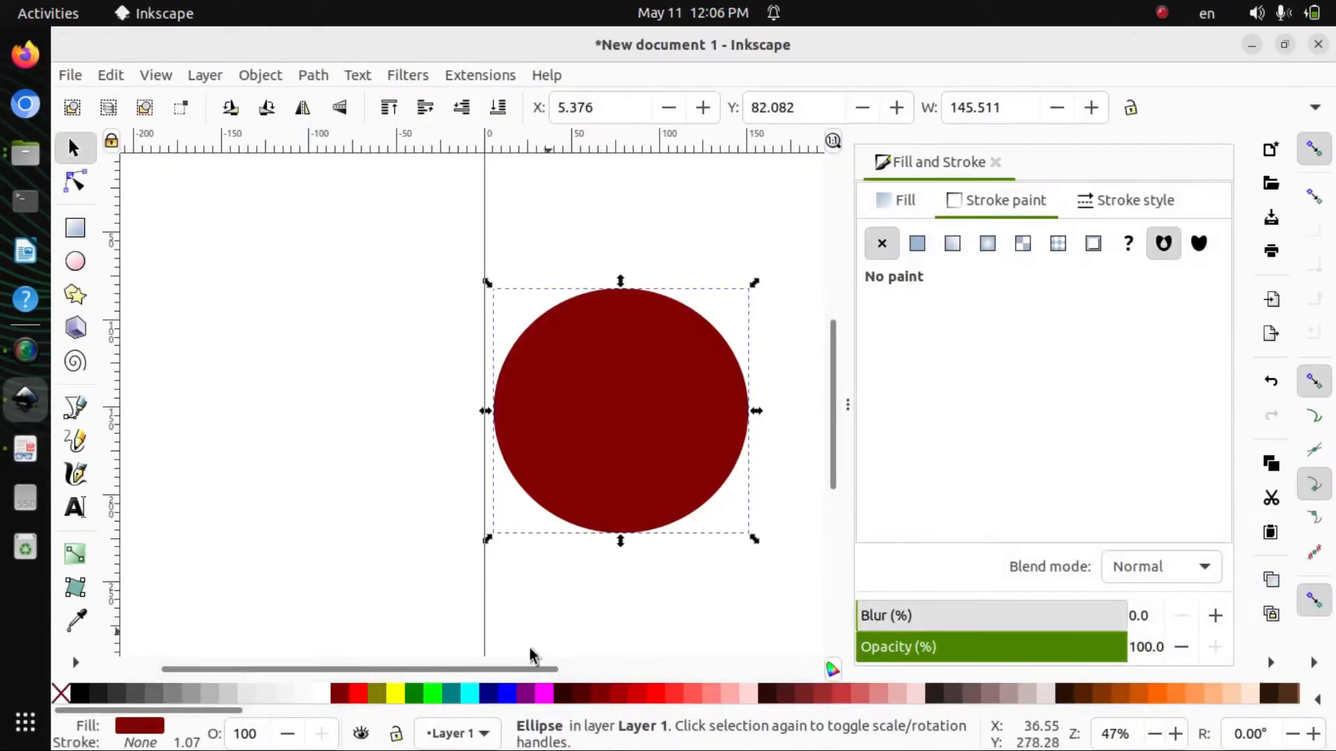
pyautogui.click(451, 694)
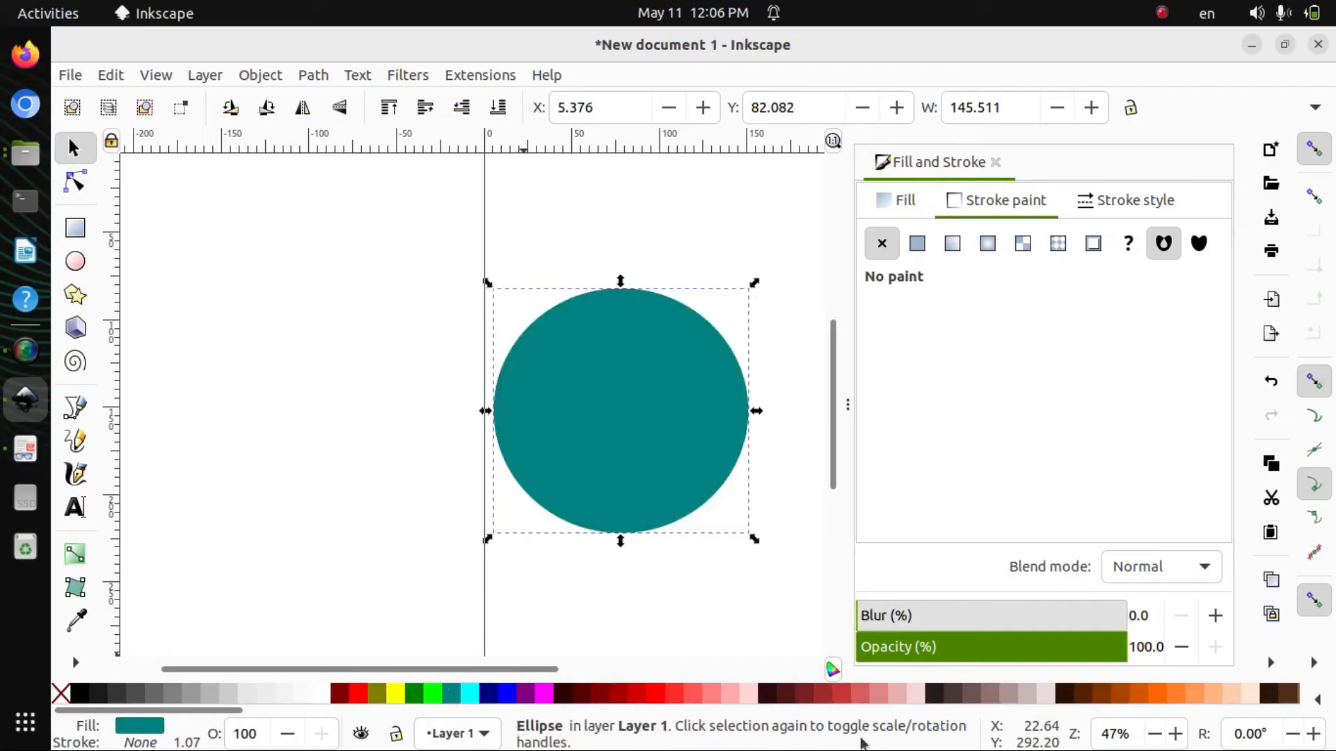
pyautogui.moveTo(224, 711); pyautogui.dragTo(851, 727)
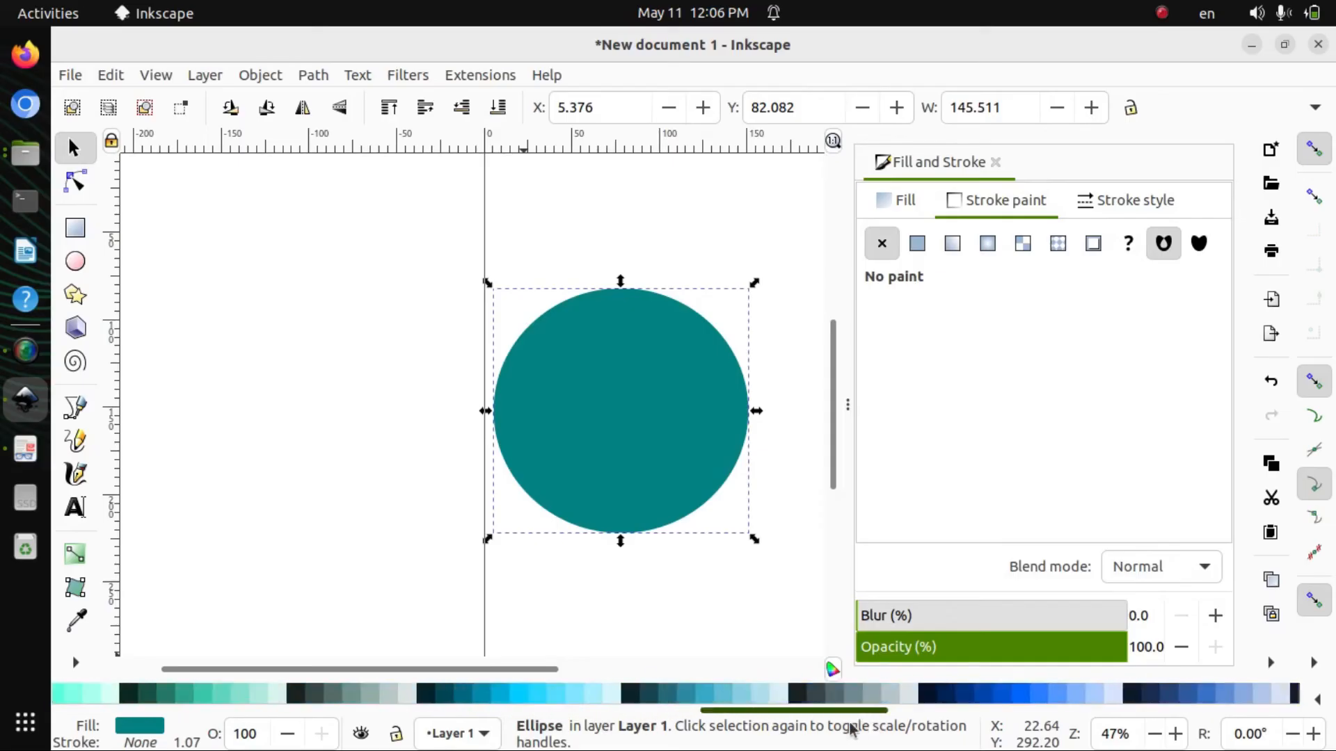
pyautogui.click(465, 696)
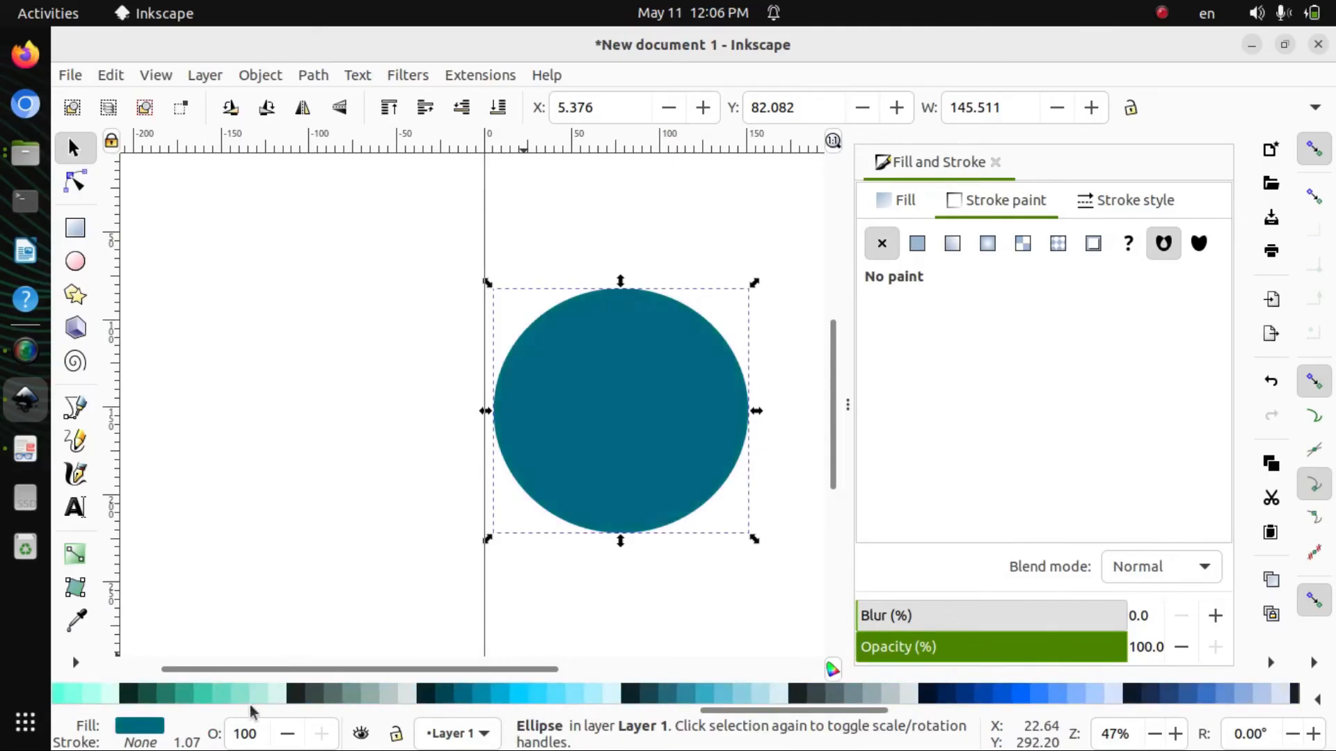
pyautogui.click(174, 699)
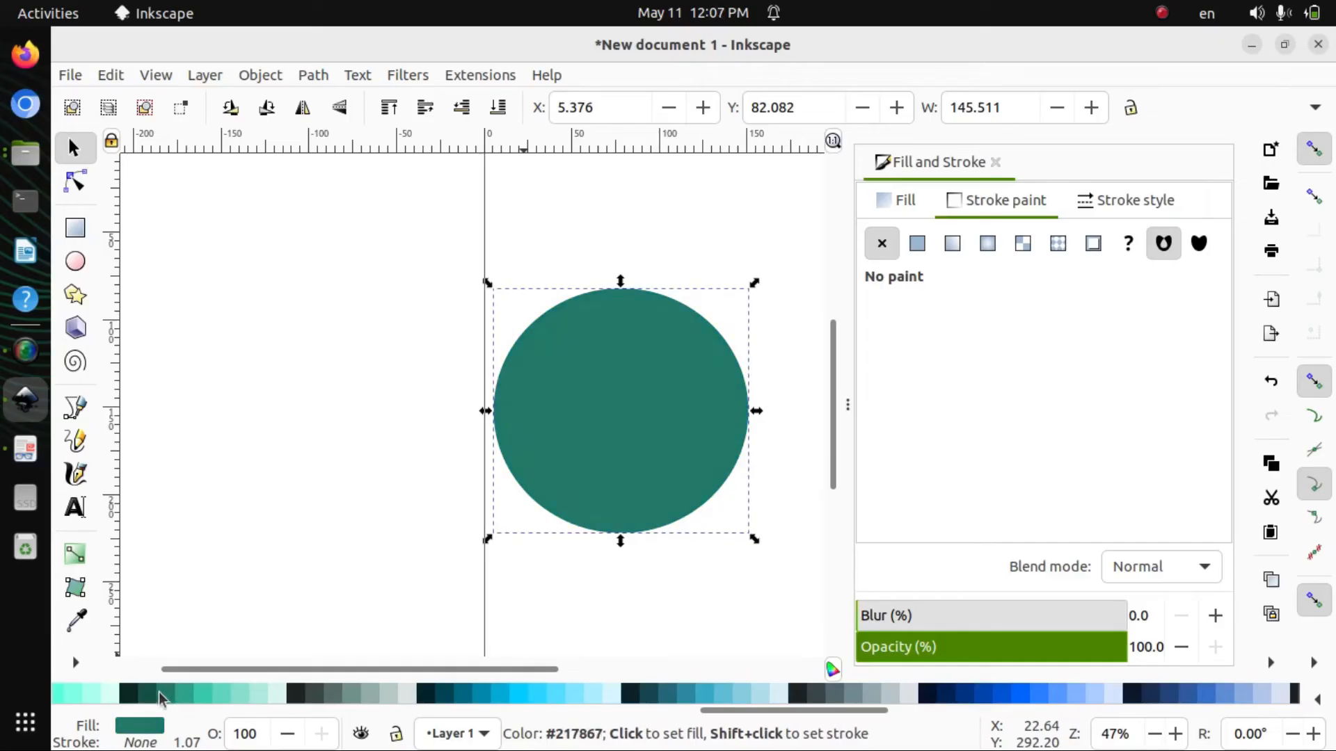
pyautogui.click(150, 696)
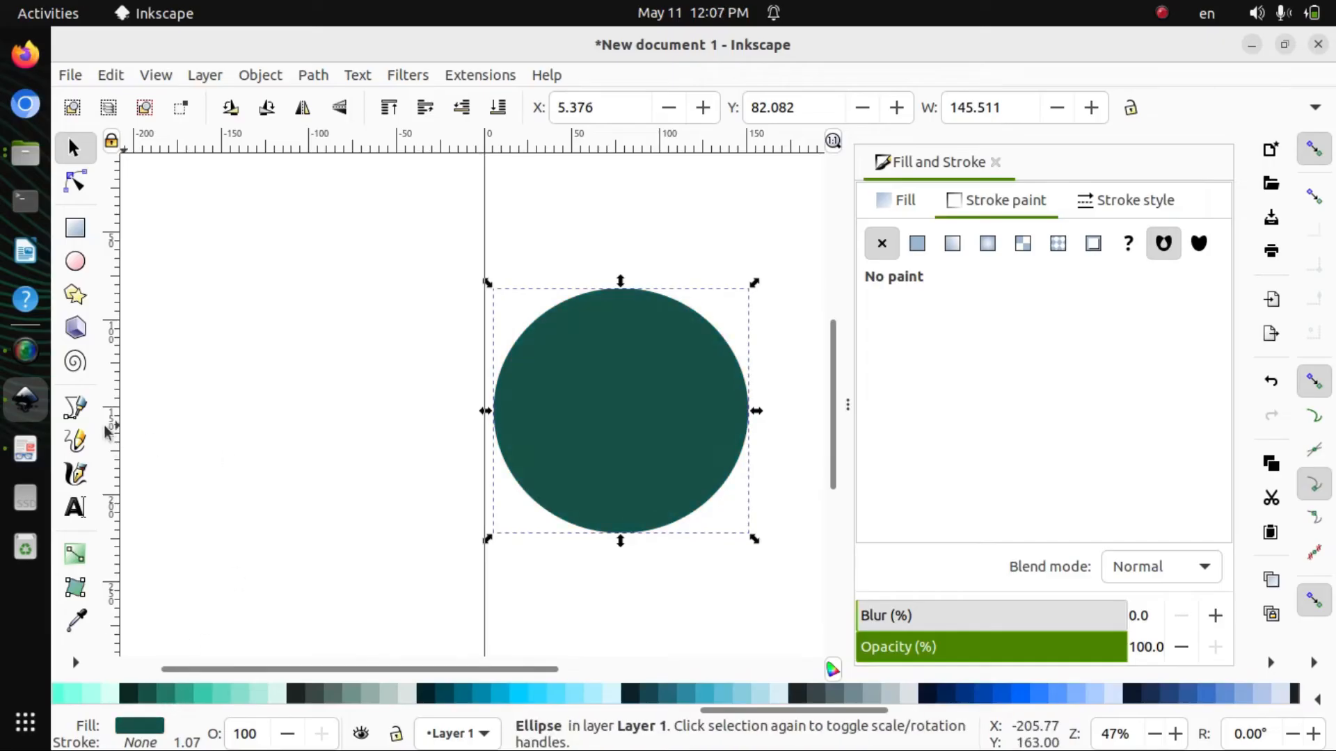
# Apply a linear gradient to the ellipse, replace it with a radial gradient centred lower left, and lengthen its shorter radius slightly
pyautogui.click(25, 450)
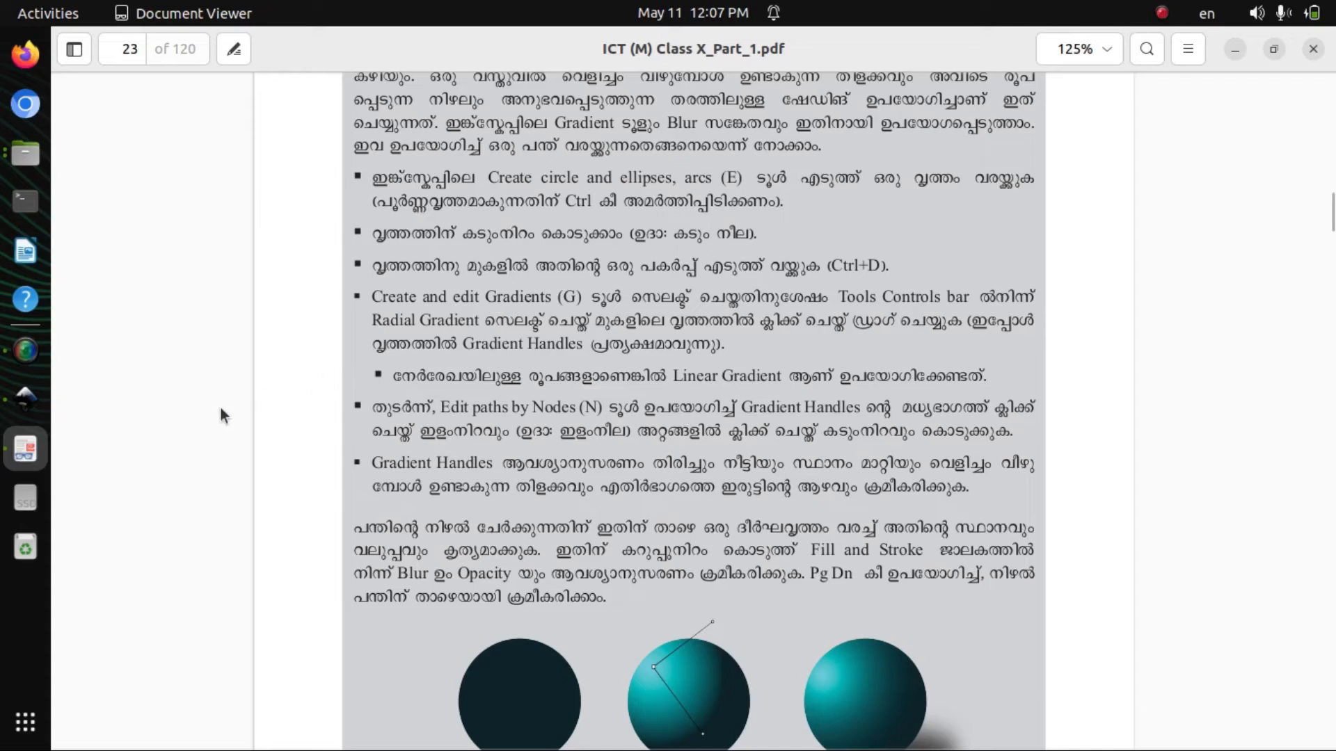
pyautogui.click(33, 402)
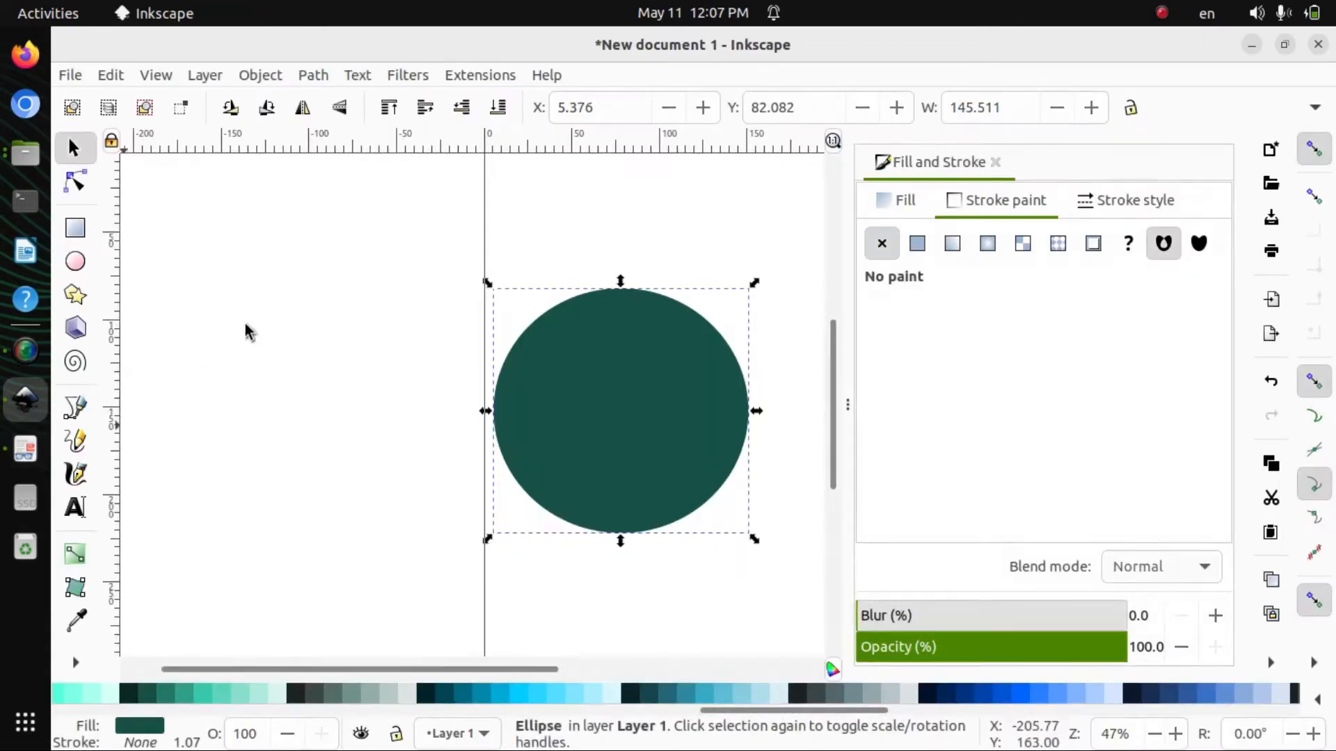
pyautogui.click(83, 559)
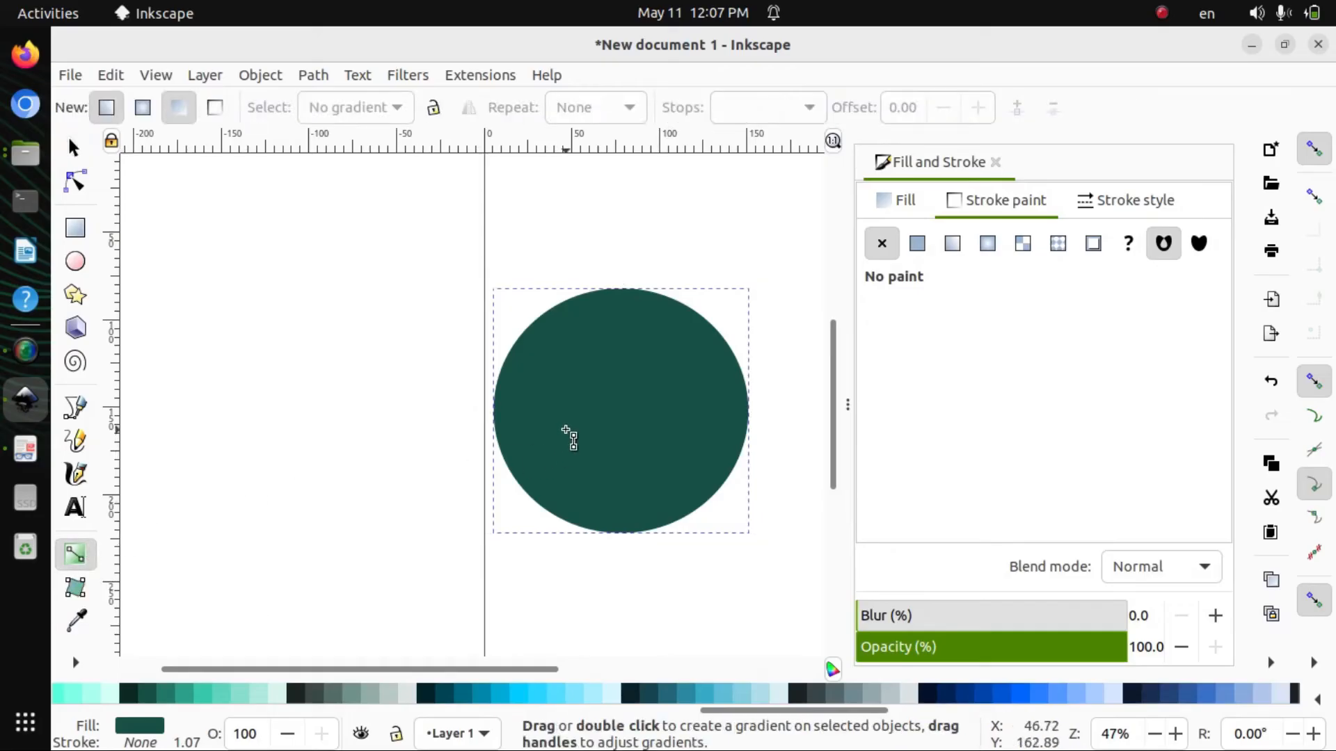
pyautogui.moveTo(553, 426); pyautogui.dragTo(761, 378)
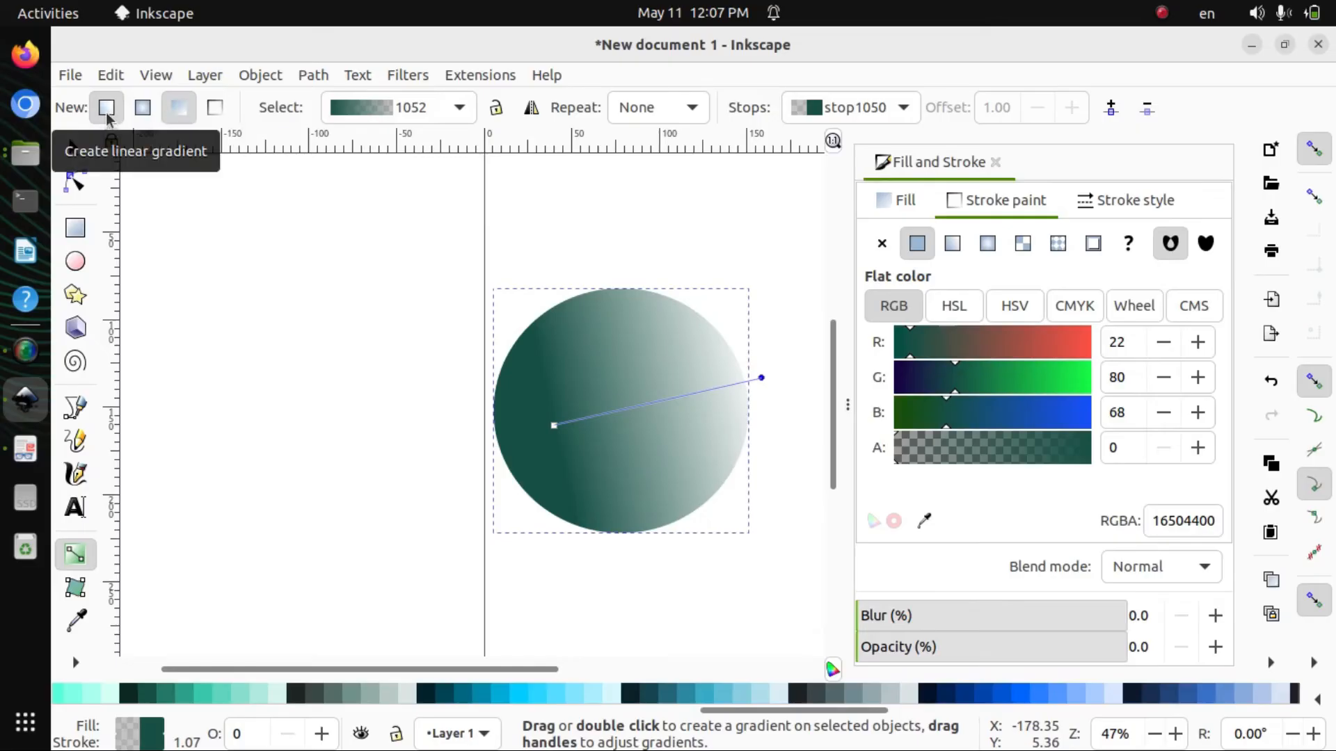
pyautogui.click(141, 110)
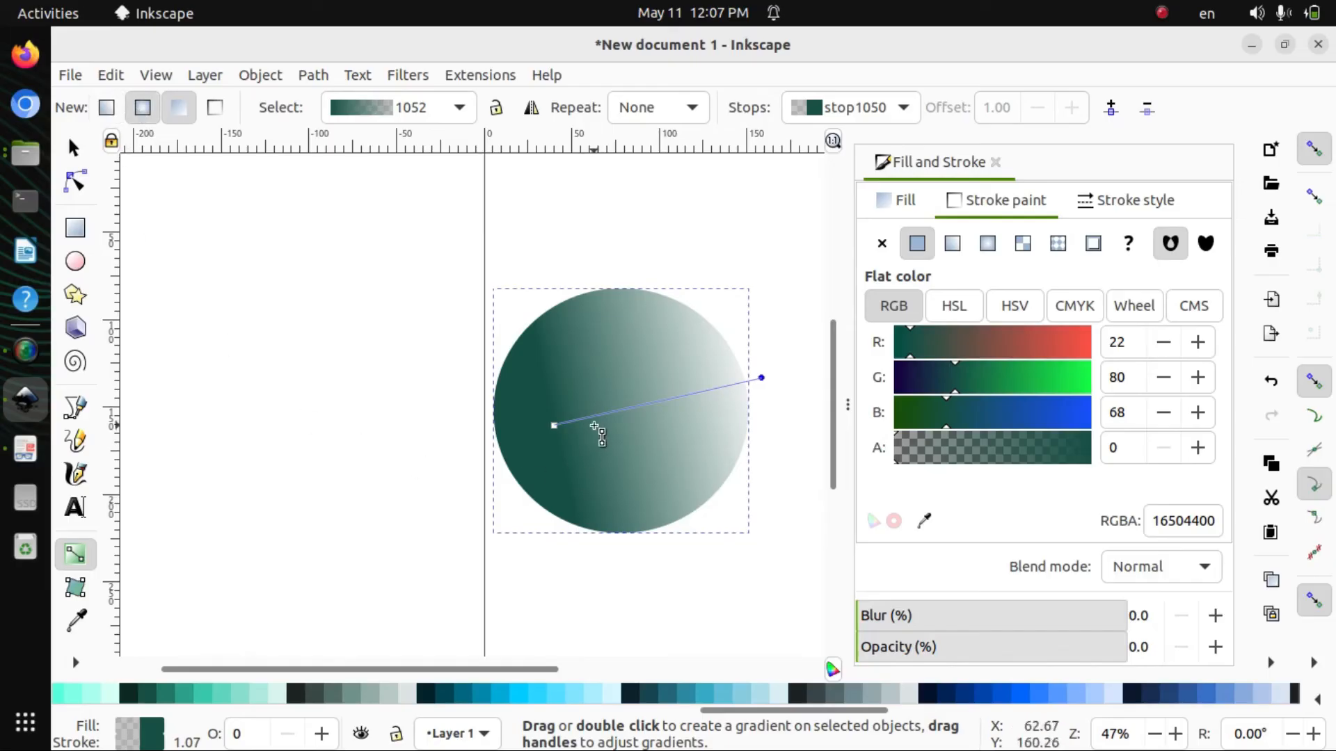
pyautogui.moveTo(584, 433); pyautogui.dragTo(778, 320)
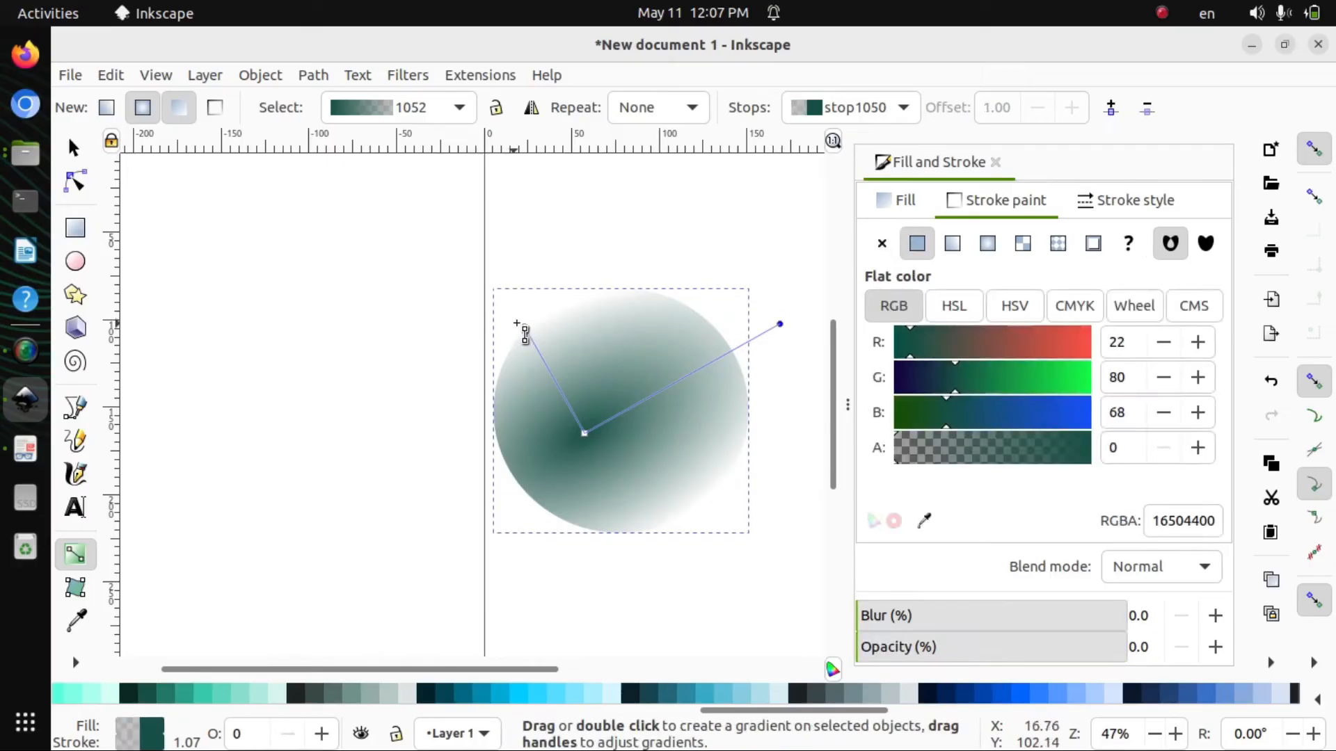
pyautogui.moveTo(518, 319); pyautogui.dragTo(506, 295)
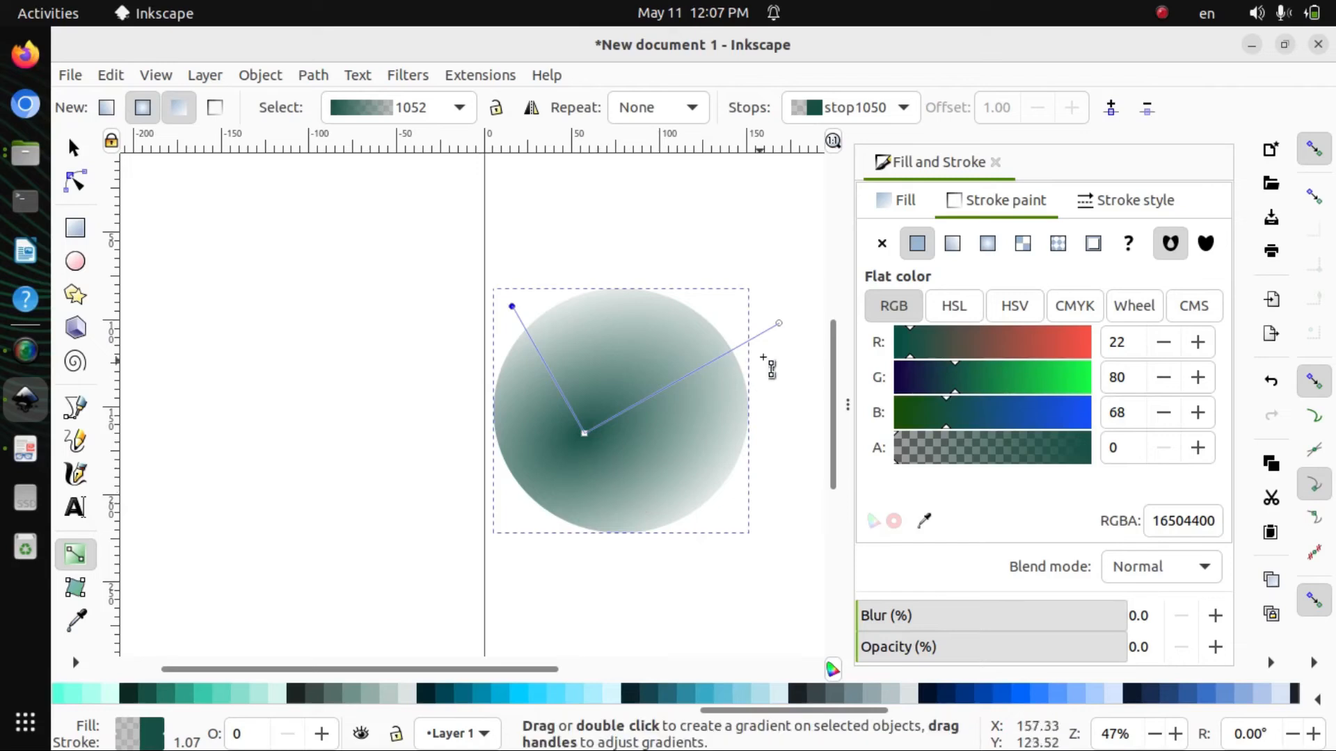
# Colour the radial gradient's outer stop dark blue #006680 and its centre stop pale blue #D5F6FF
pyautogui.click(778, 323)
pyautogui.click(465, 694)
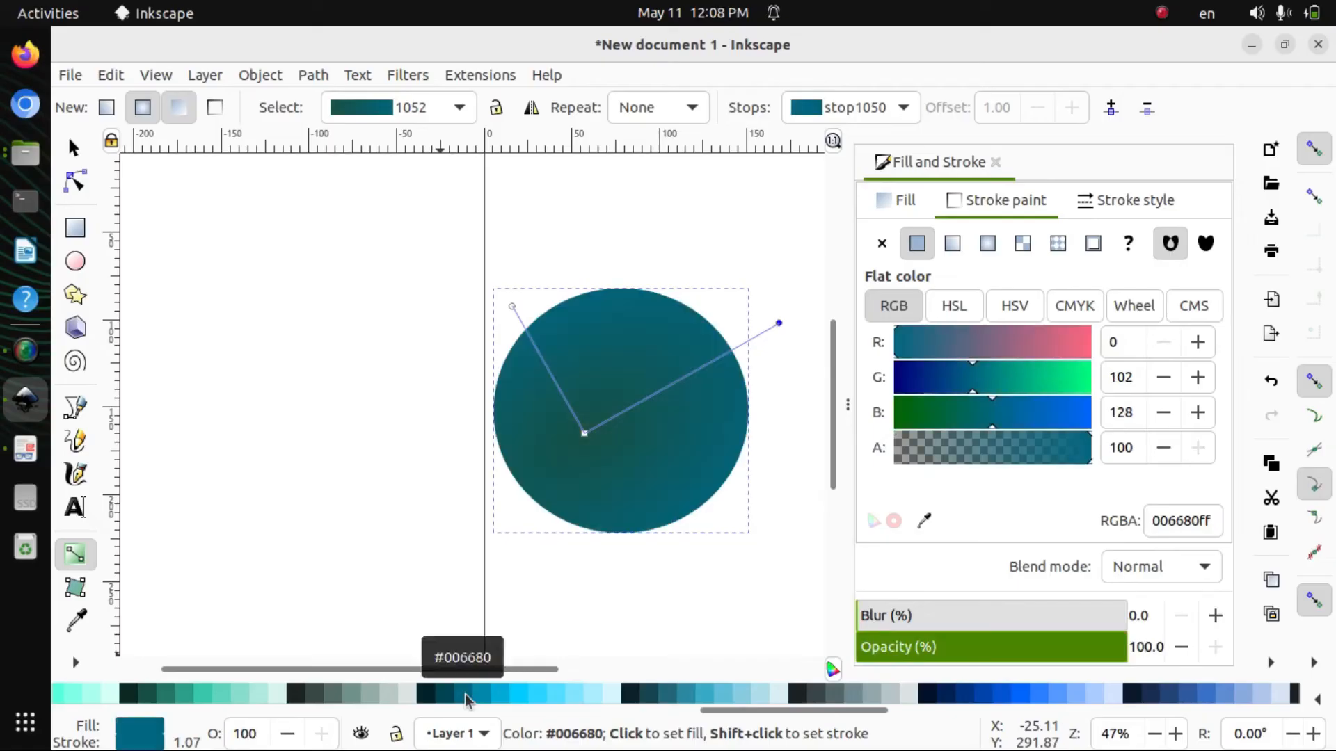
pyautogui.click(584, 433)
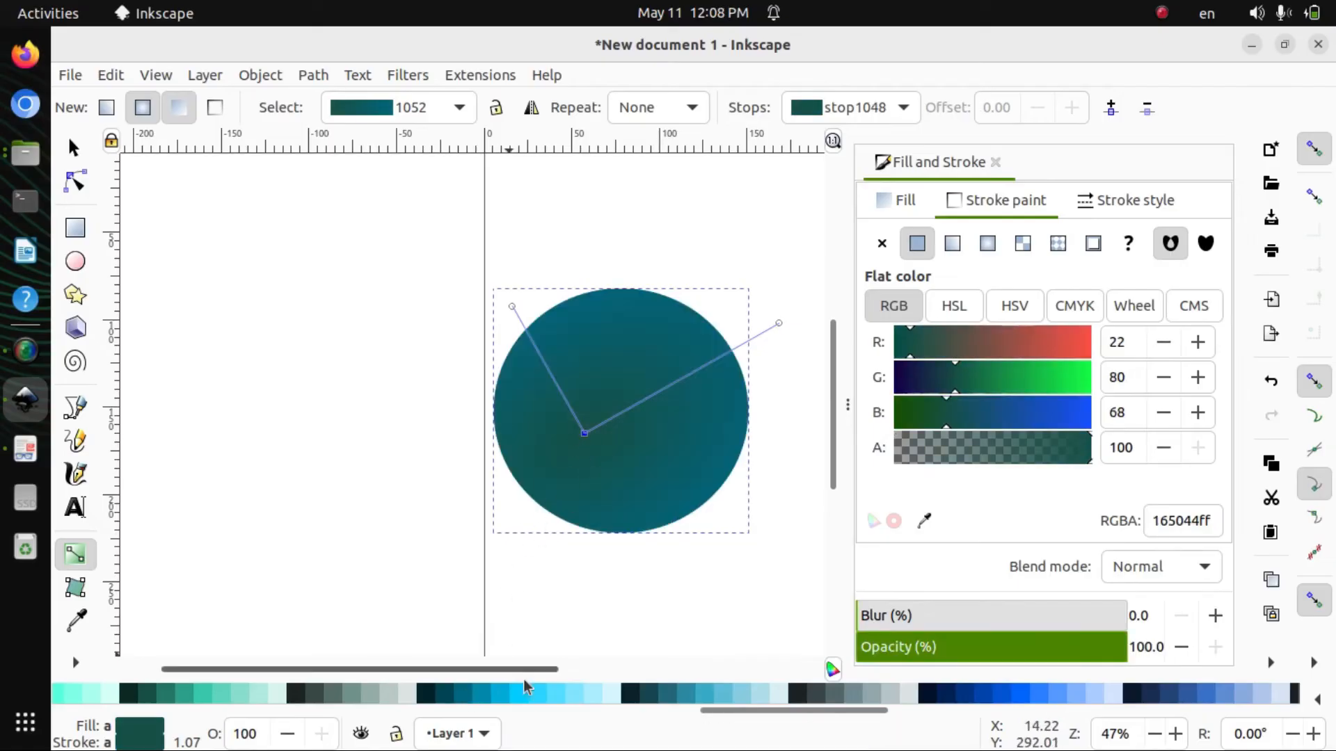
pyautogui.click(605, 696)
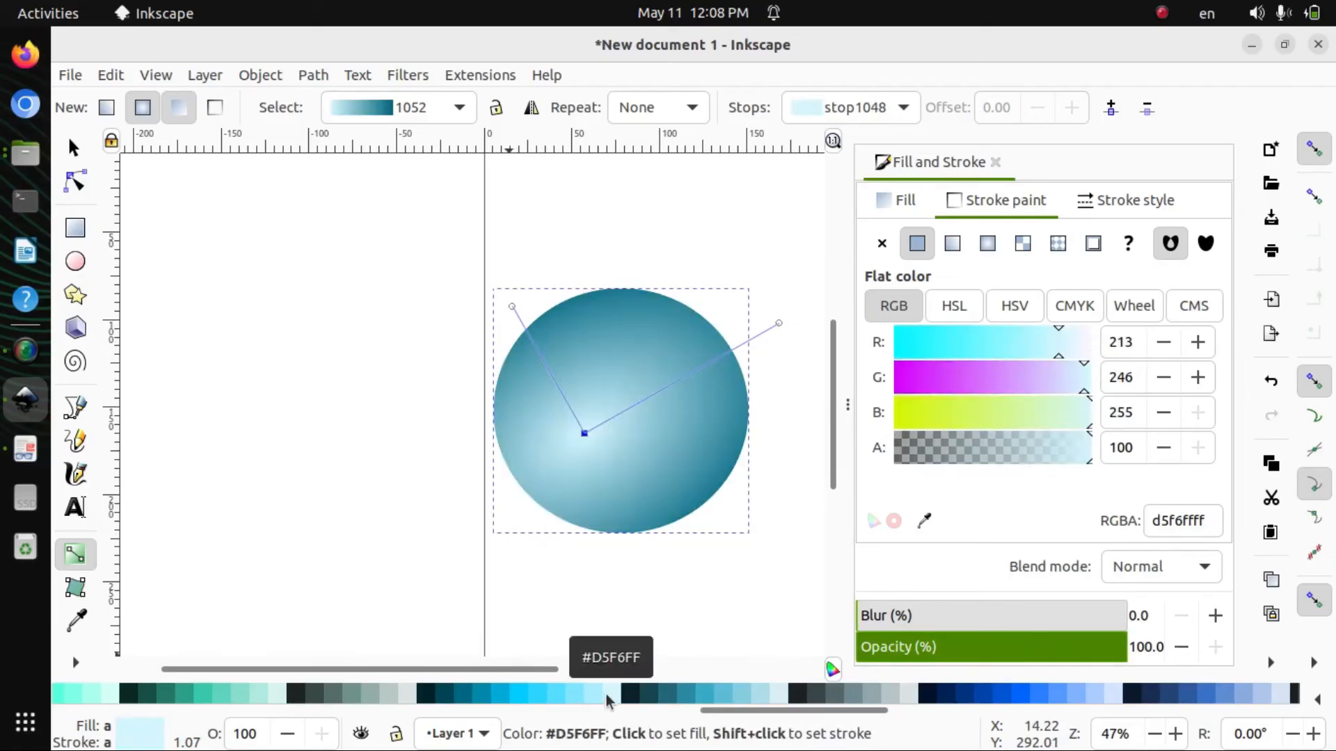
# Shift the gradient's centre slightly toward the ball's lower left, shorten both radii to darken the edges, and deselect the ball
pyautogui.moveTo(595, 445)
pyautogui.mouseDown()
pyautogui.moveTo(568, 438)
pyautogui.moveTo(574, 452)
pyautogui.mouseUp()
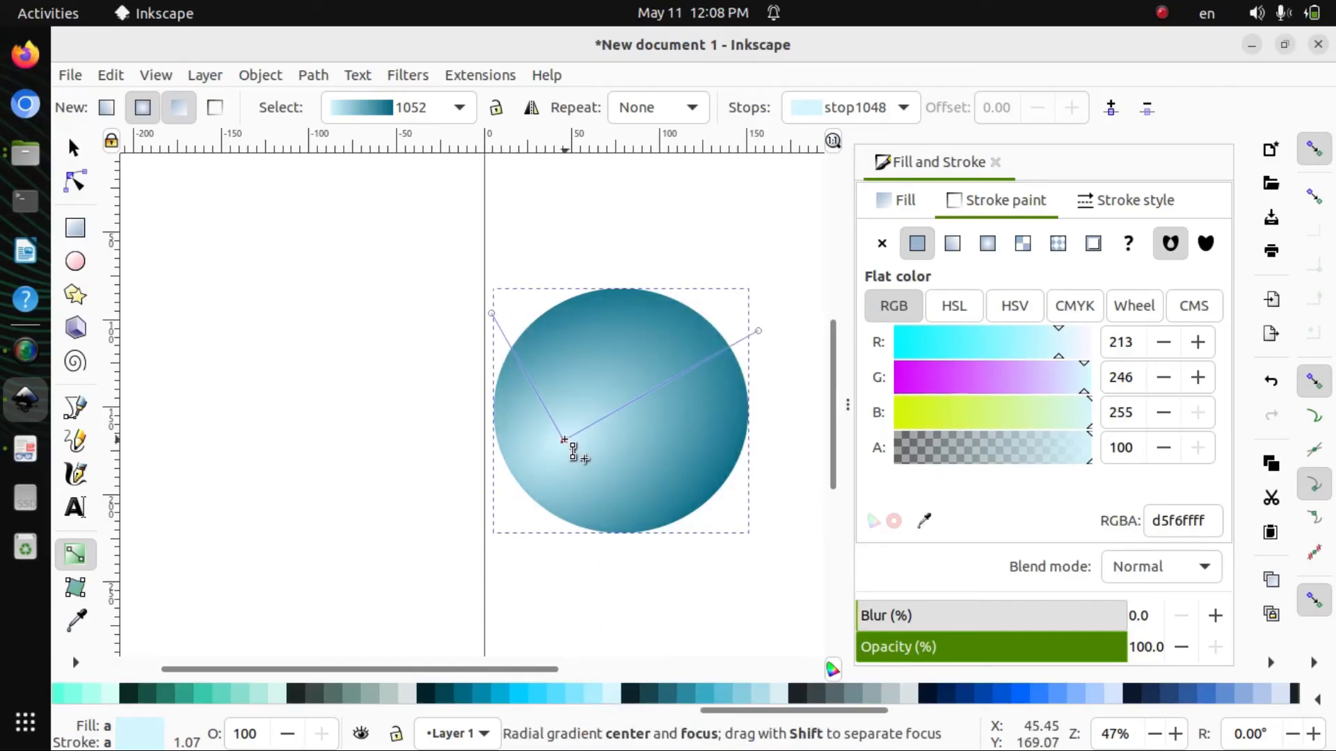
pyautogui.moveTo(502, 328); pyautogui.dragTo(512, 348)
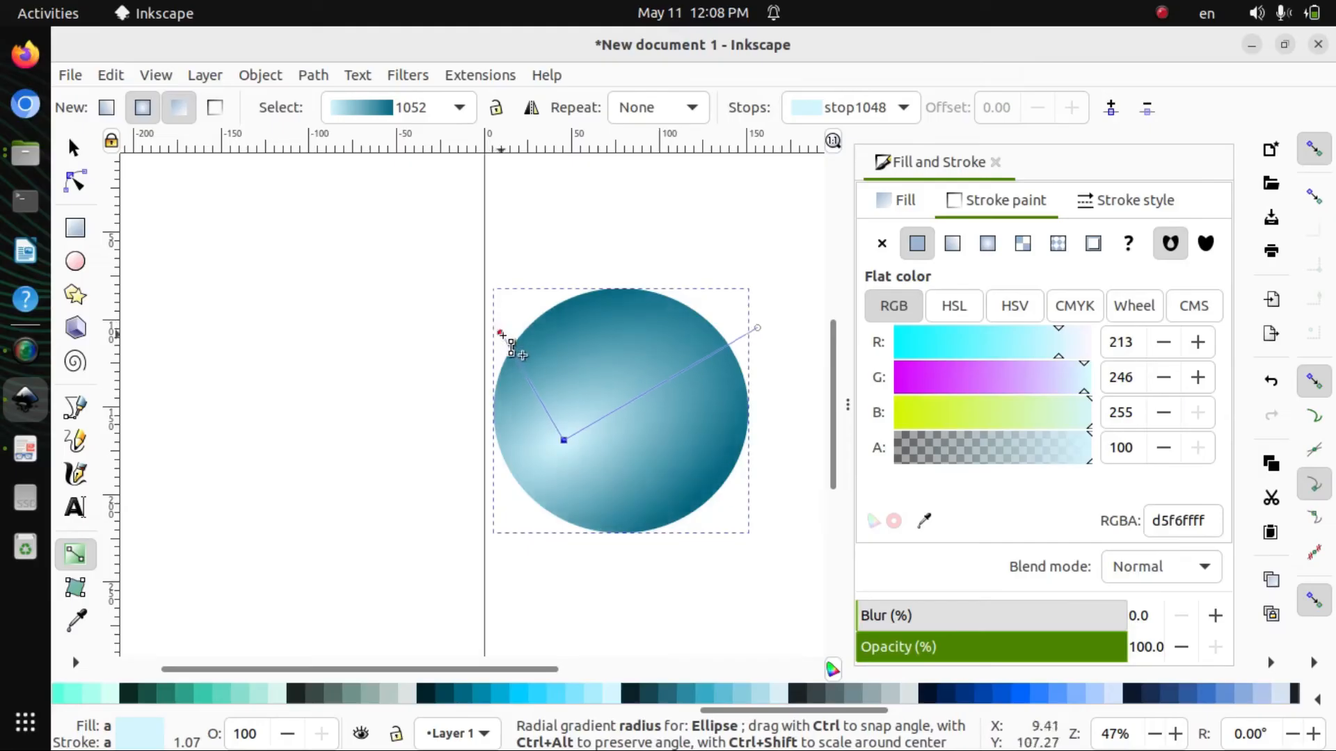
pyautogui.click(757, 329)
pyautogui.moveTo(758, 332); pyautogui.dragTo(715, 350)
pyautogui.moveTo(568, 439)
pyautogui.mouseDown()
pyautogui.moveTo(562, 430)
pyautogui.moveTo(579, 441)
pyautogui.mouseUp()
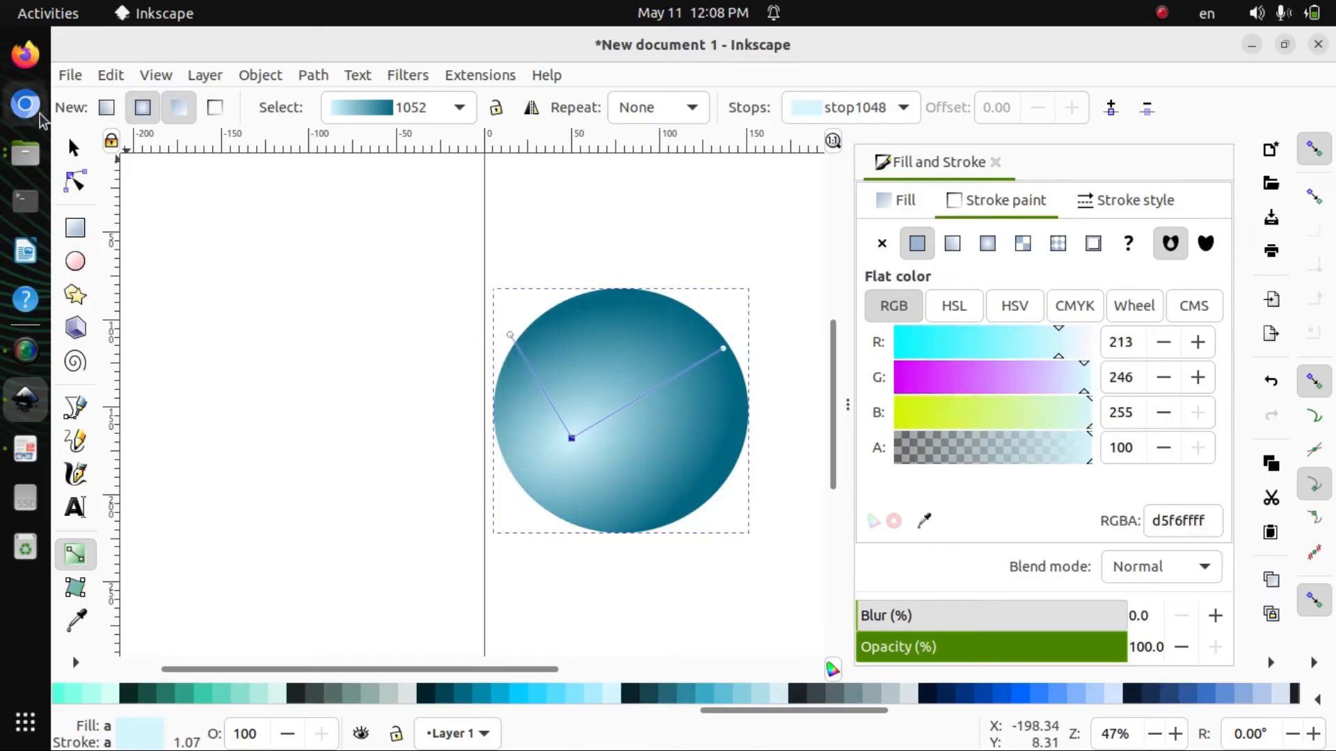
pyautogui.click(74, 148)
pyautogui.click(300, 376)
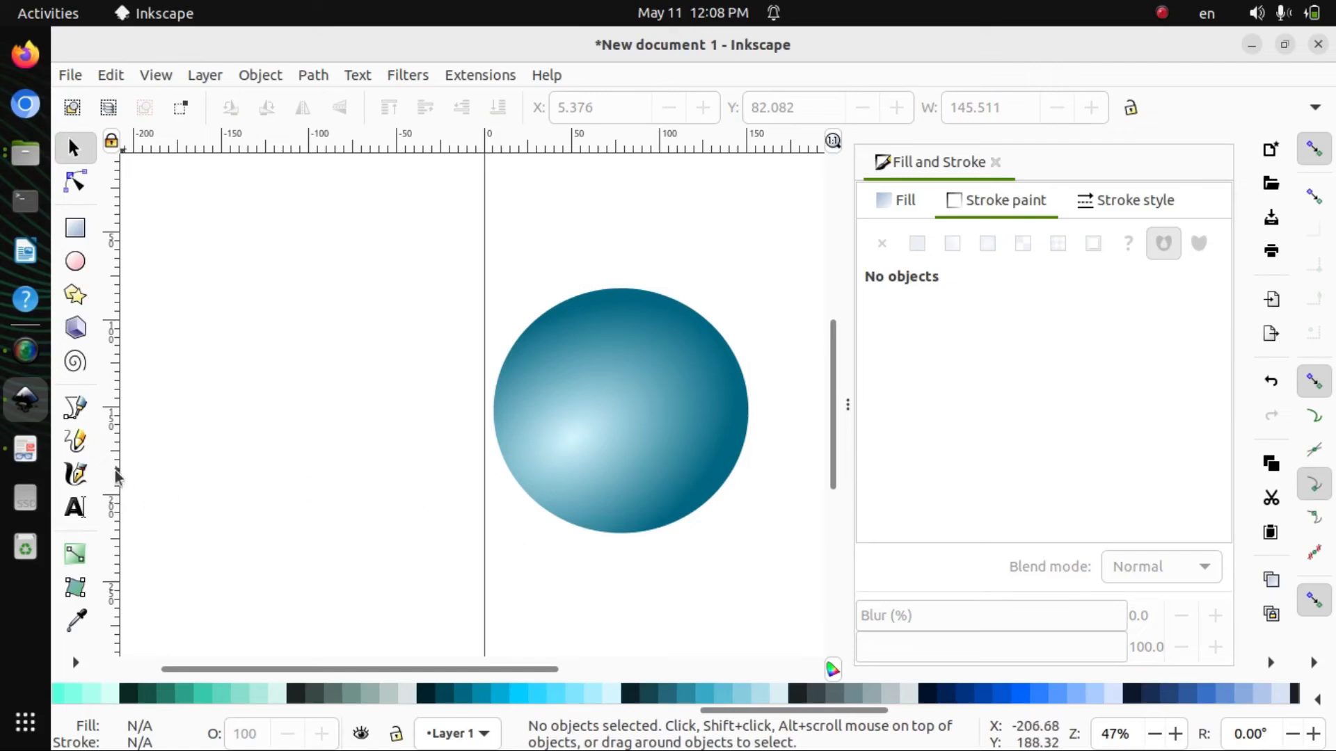
# Check the textbook's ball picture, move the radial gradient's centre to the ball's upper left, and swing its radius toward the lower right
pyautogui.click(25, 448)
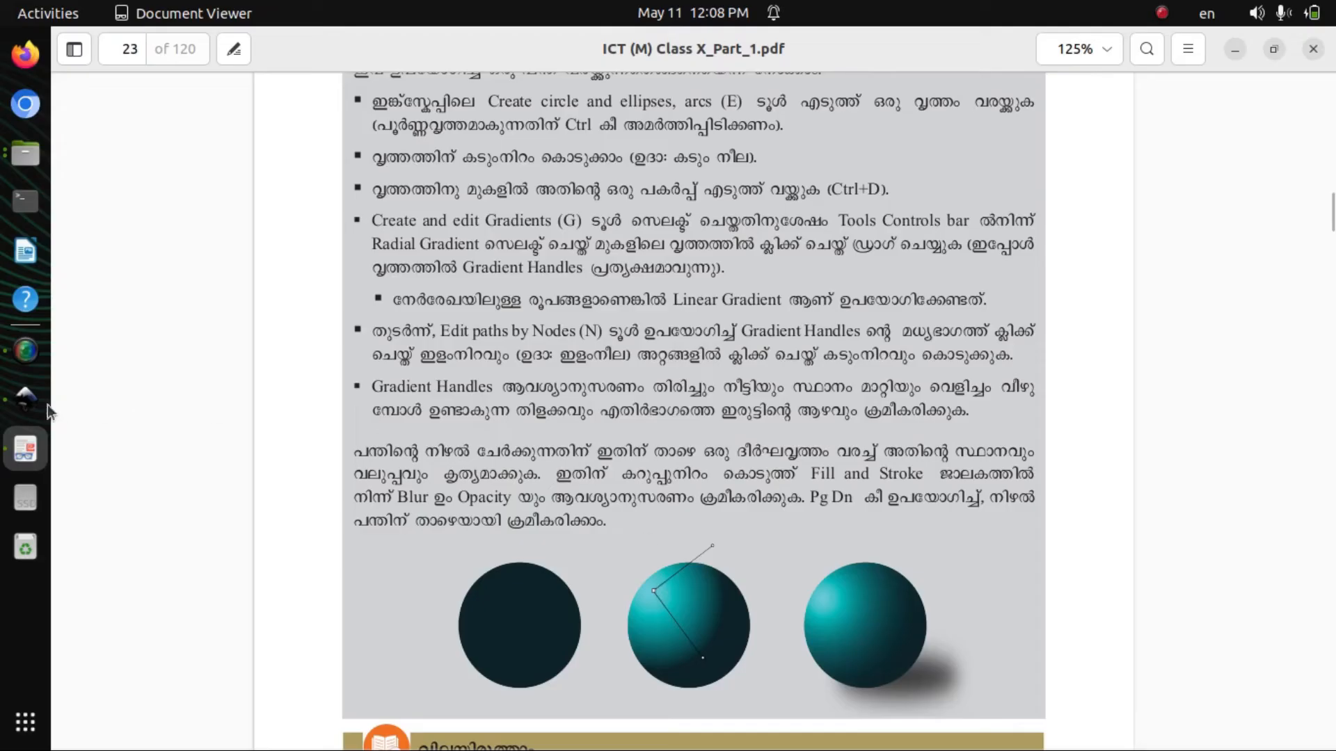
pyautogui.click(26, 399)
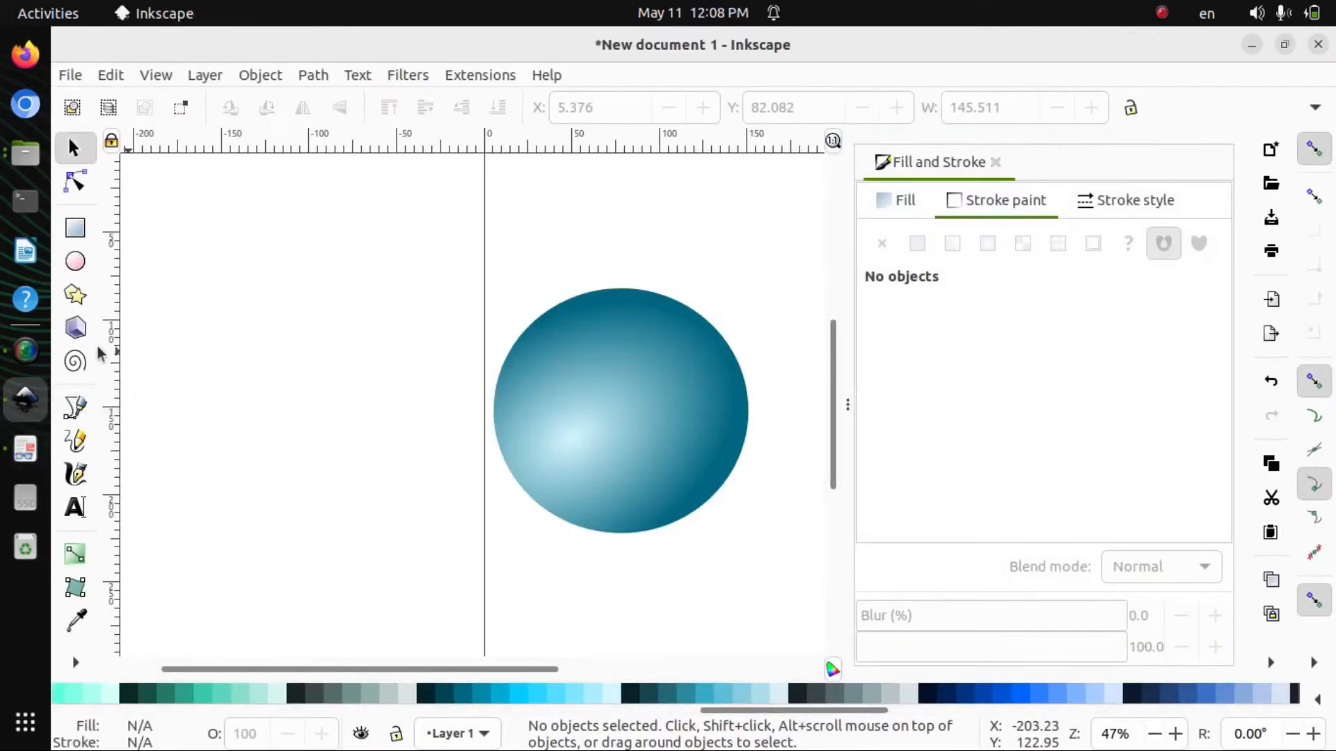
pyautogui.press('n')
pyautogui.click(617, 438)
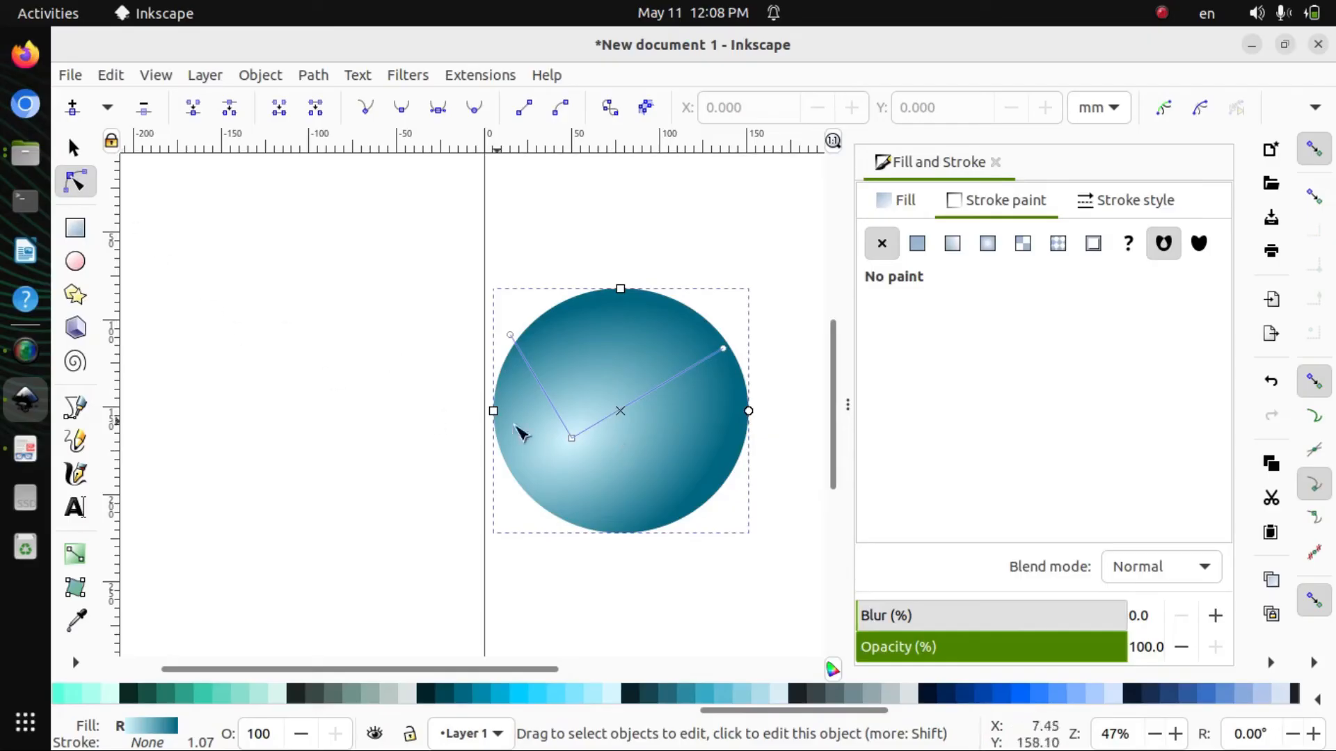
pyautogui.moveTo(572, 439); pyautogui.dragTo(557, 370)
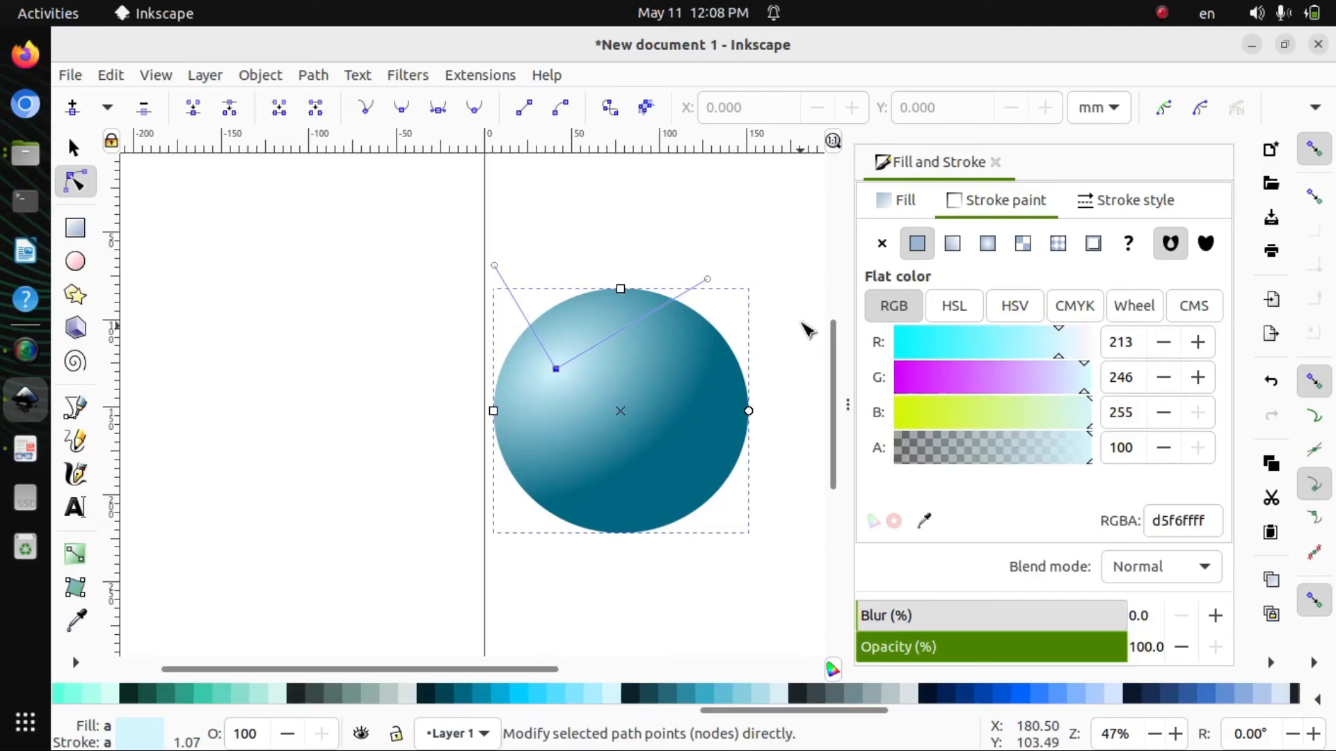
pyautogui.moveTo(713, 279); pyautogui.dragTo(716, 467)
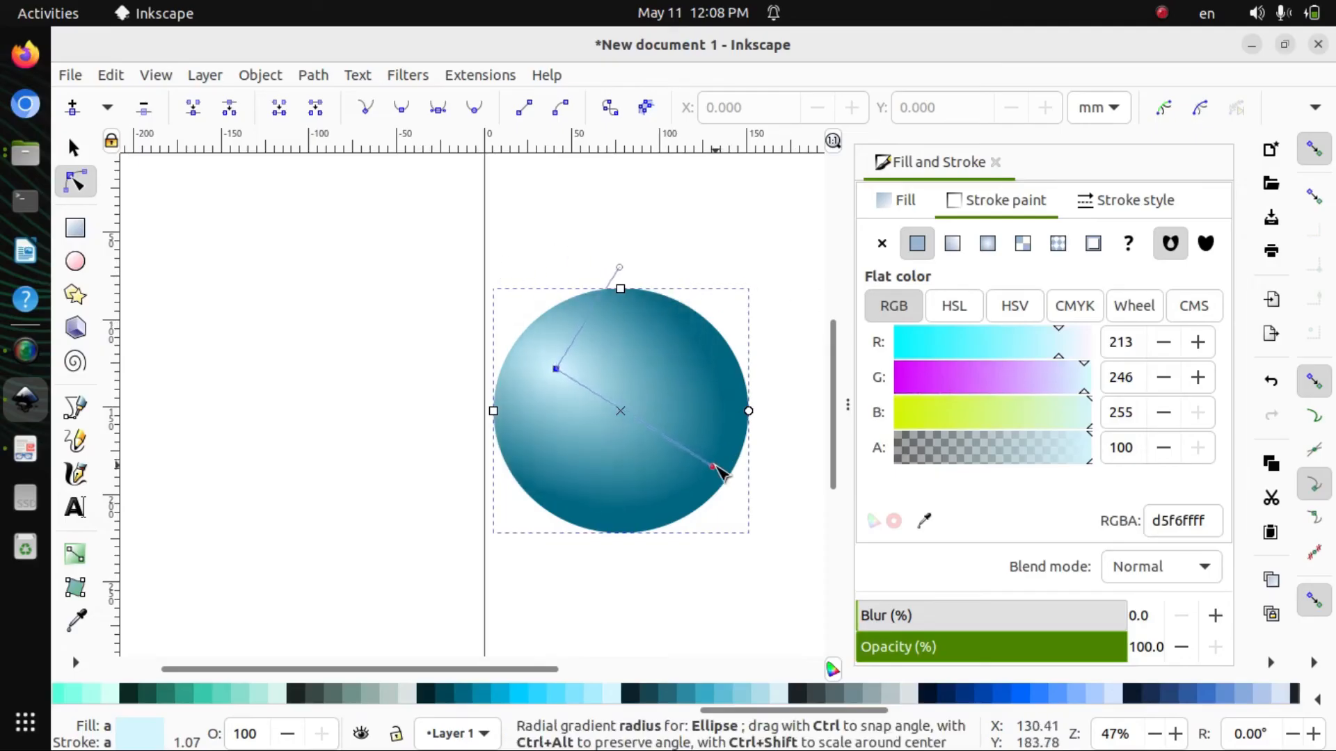
pyautogui.click(427, 302)
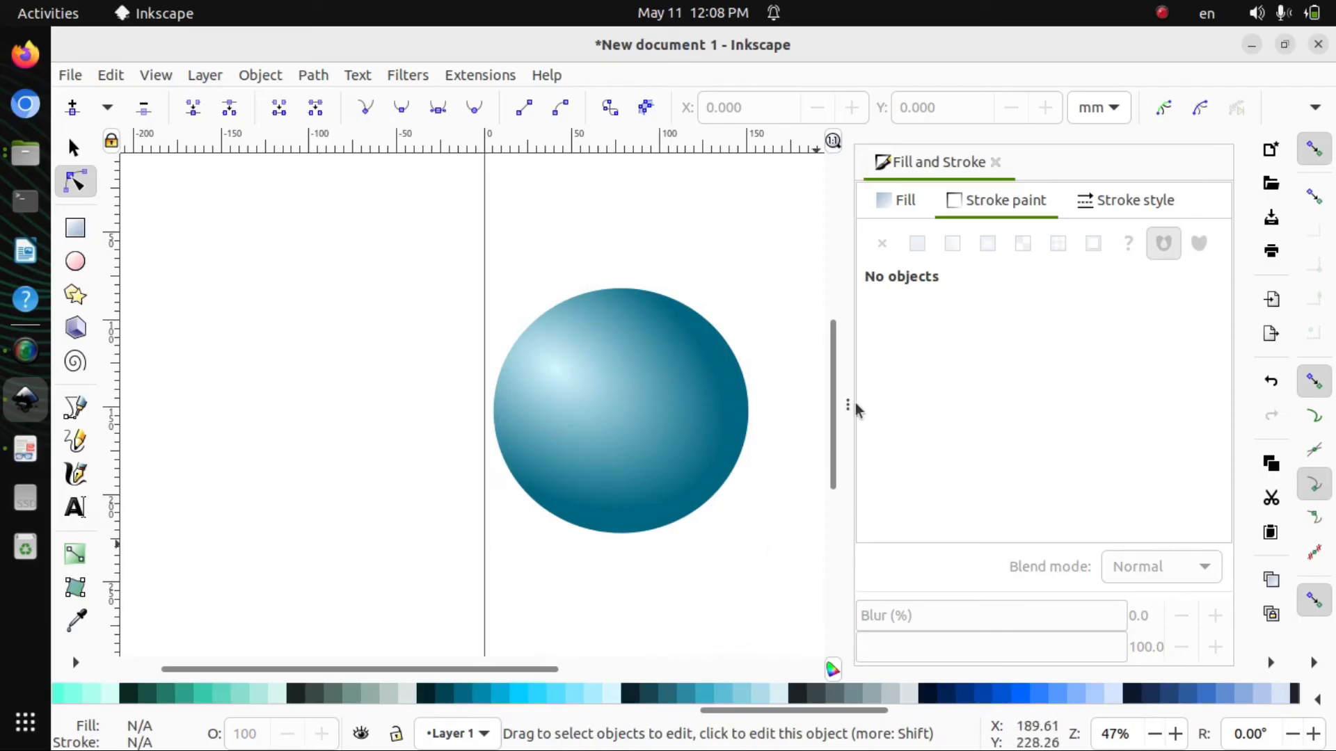
# Widen the canvas area and draw a dark horizontal ellipse about 106 mm wide beside the ball's right edge
pyautogui.moveTo(853, 399); pyautogui.dragTo(1109, 430)
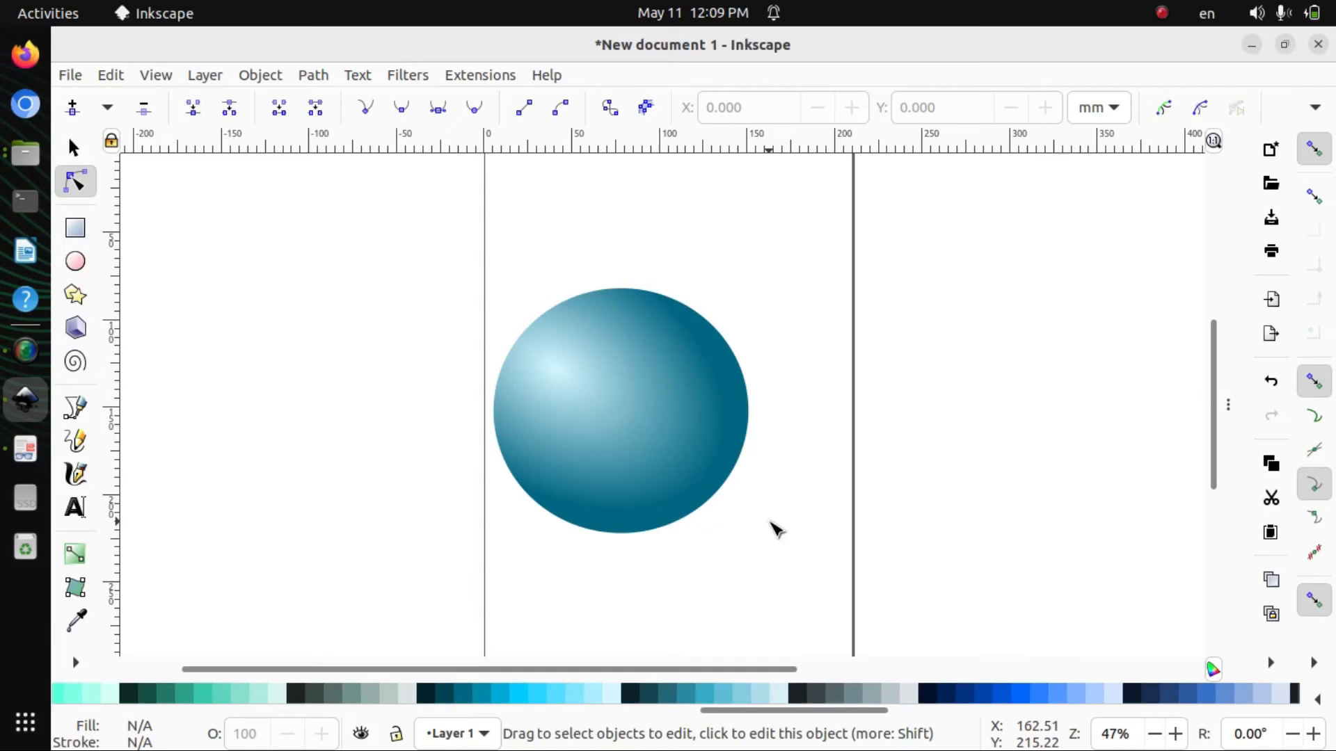
pyautogui.press('s')
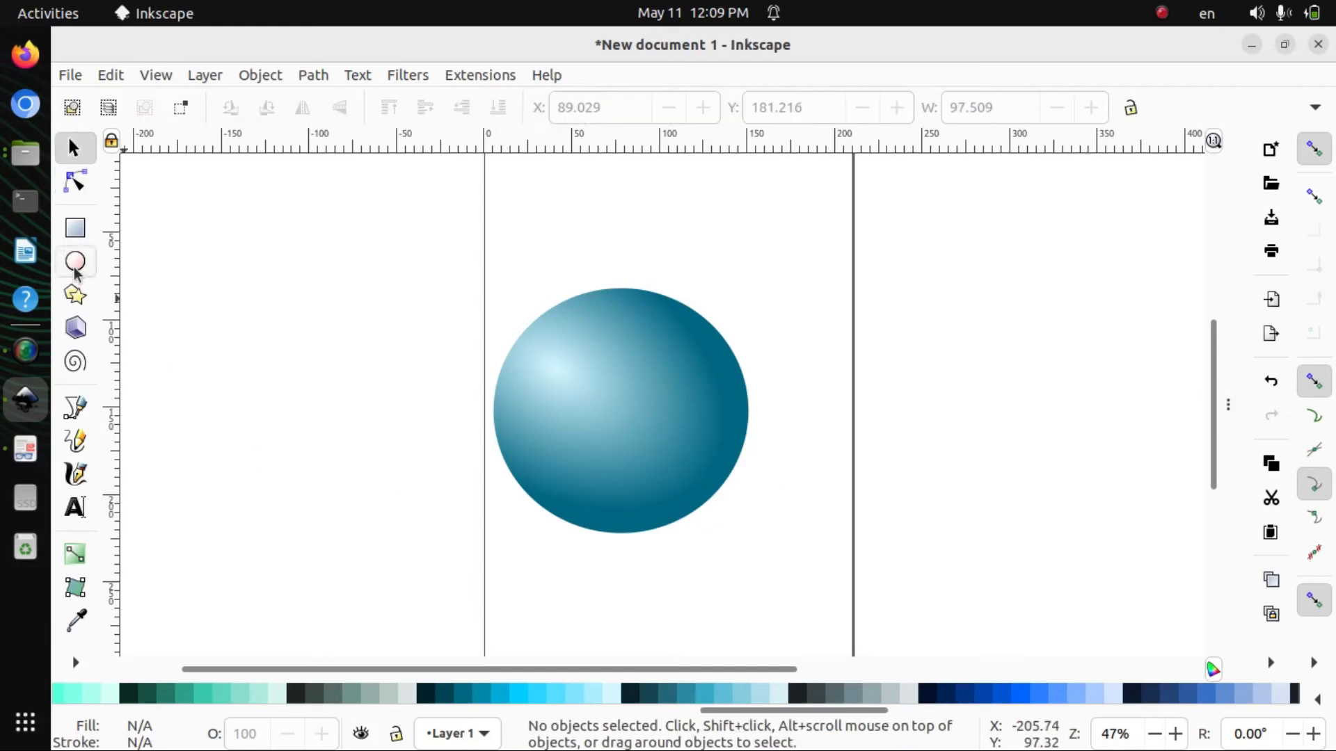
pyautogui.click(75, 270)
pyautogui.moveTo(792, 493); pyautogui.dragTo(979, 389)
pyautogui.click(73, 148)
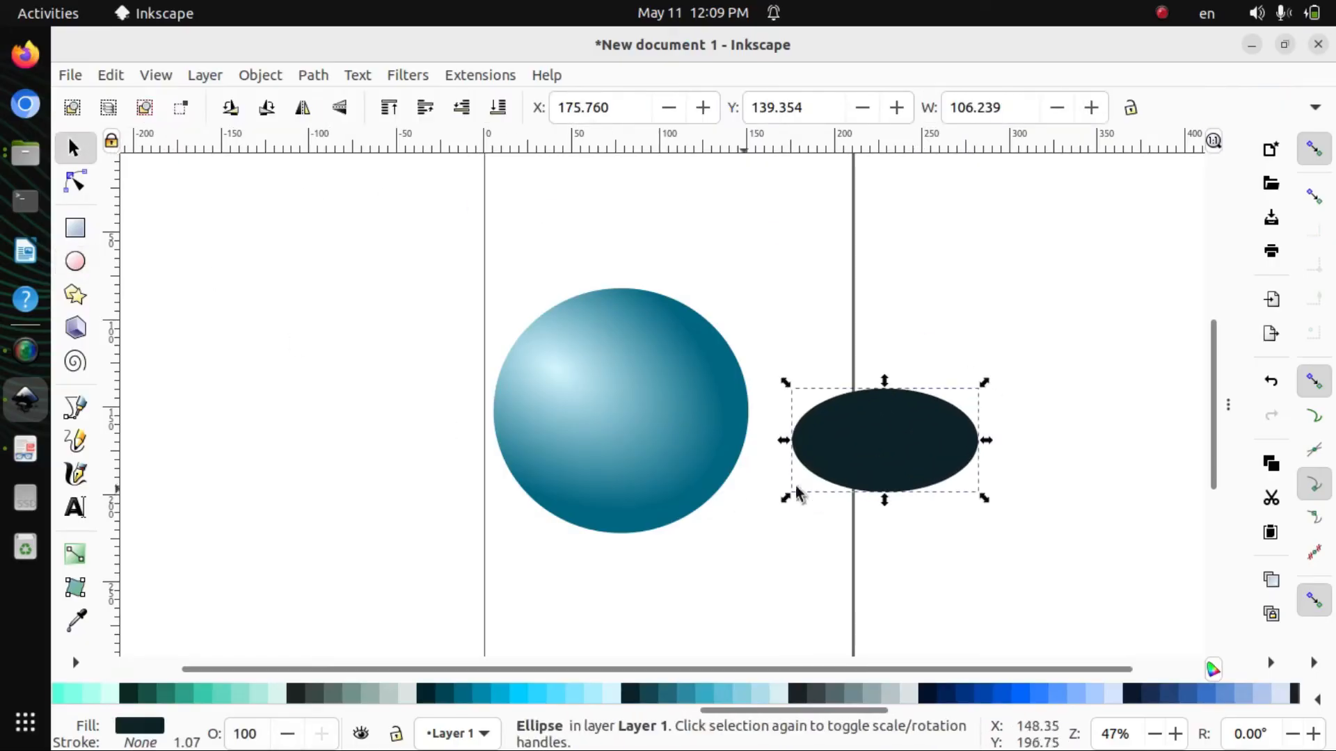
# Place the dark ellipse behind the ball at its lower right and enlarge it to about 119 mm wide
pyautogui.moveTo(886, 453); pyautogui.dragTo(725, 522)
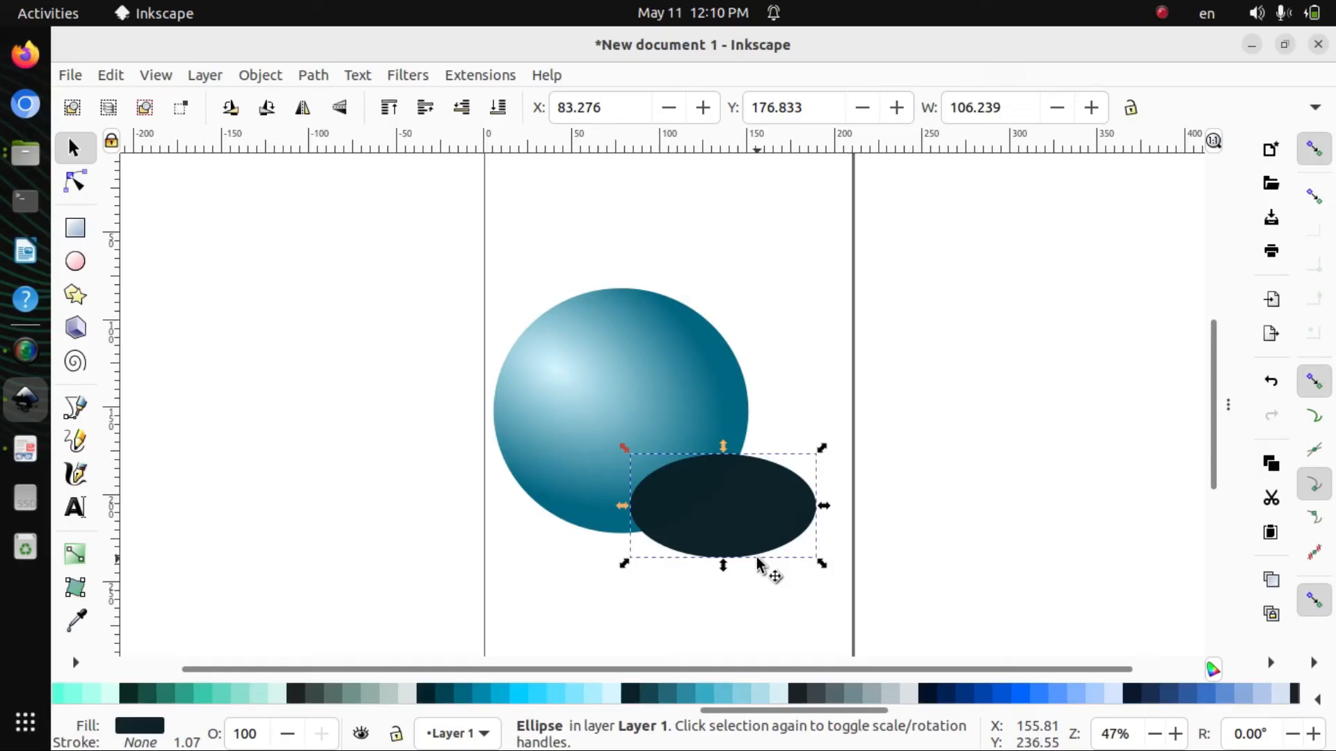
pyautogui.press('pagedown')
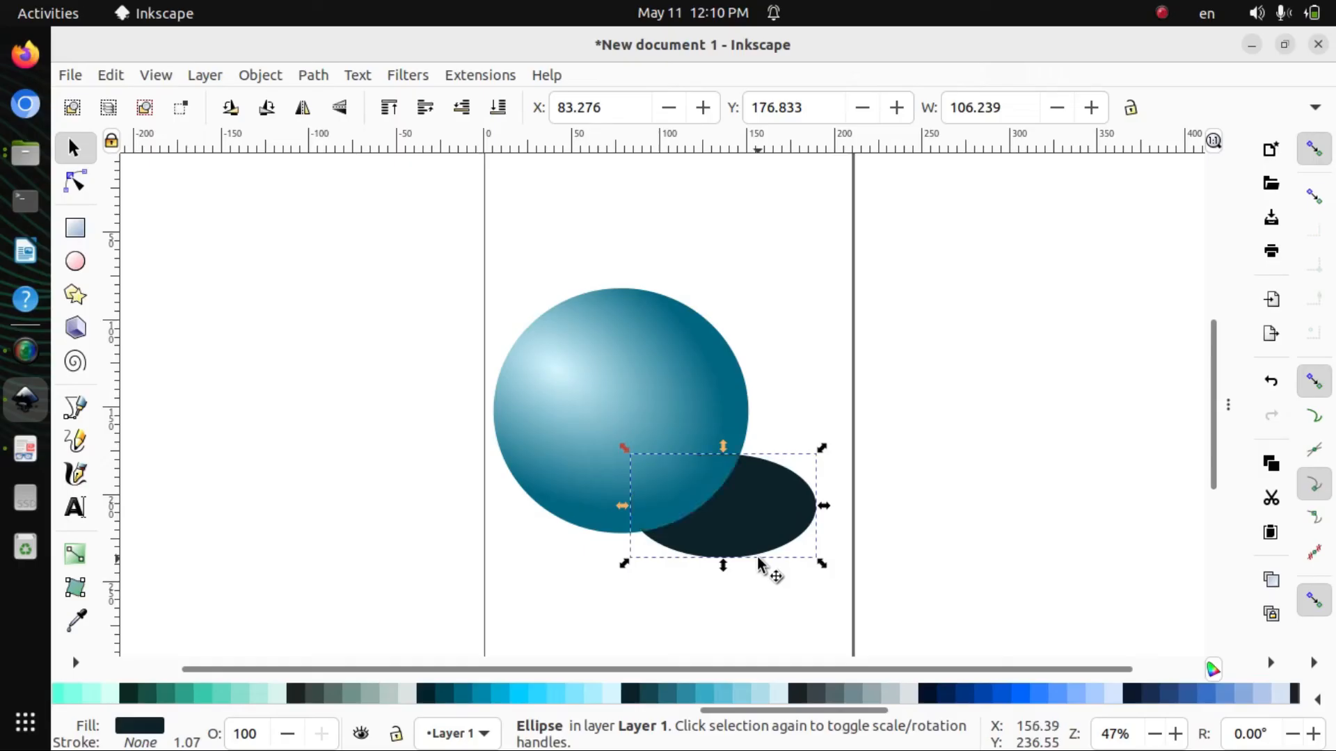
pyautogui.moveTo(825, 447); pyautogui.dragTo(832, 436)
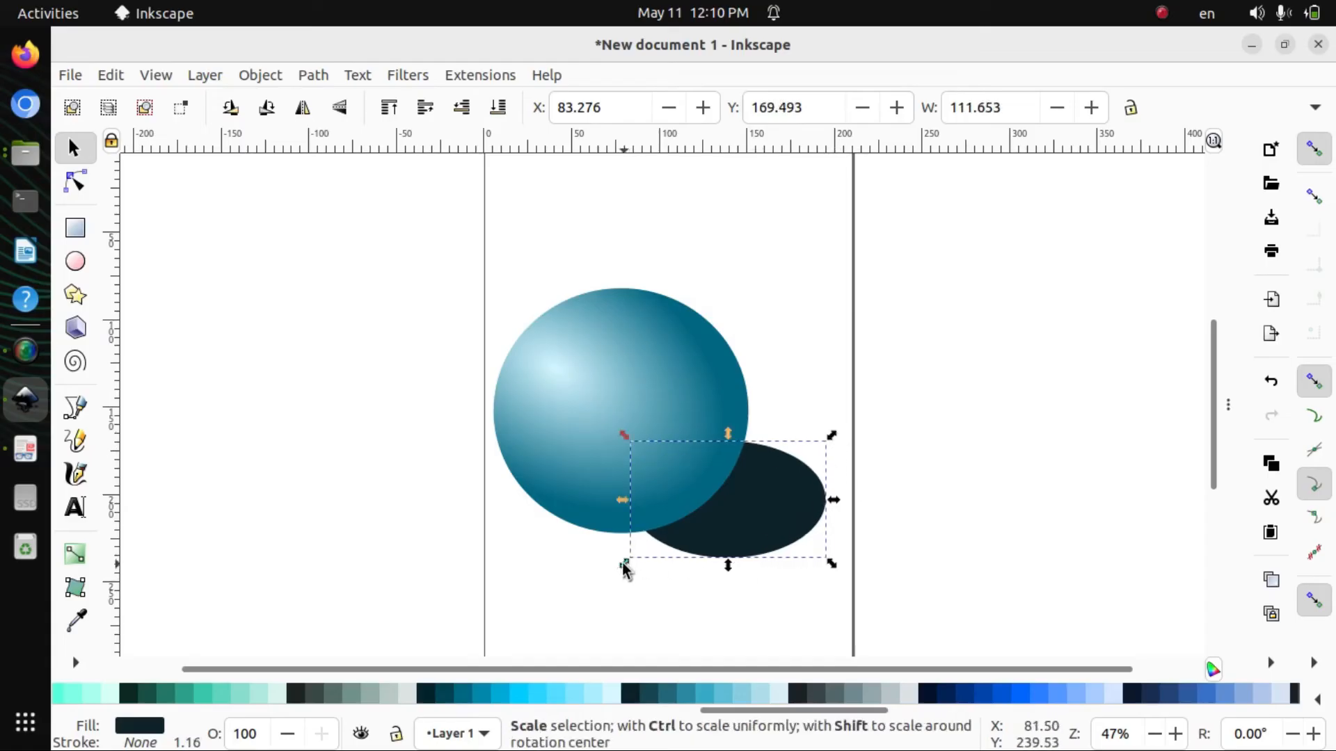
pyautogui.moveTo(622, 562); pyautogui.dragTo(613, 561)
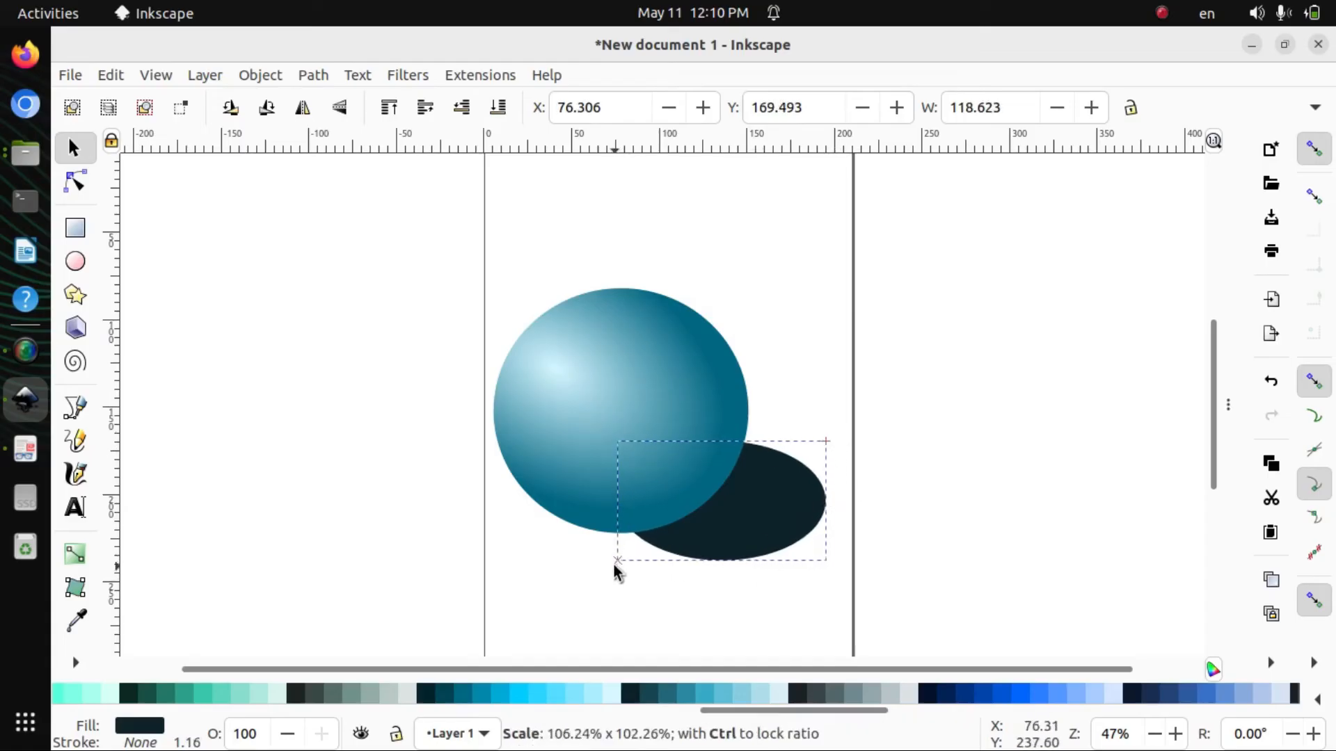
# Set the shadow ellipse's blur to about 58.6% and shift the shadow slightly further under the ball
pyautogui.click(250, 74)
pyautogui.click(295, 122)
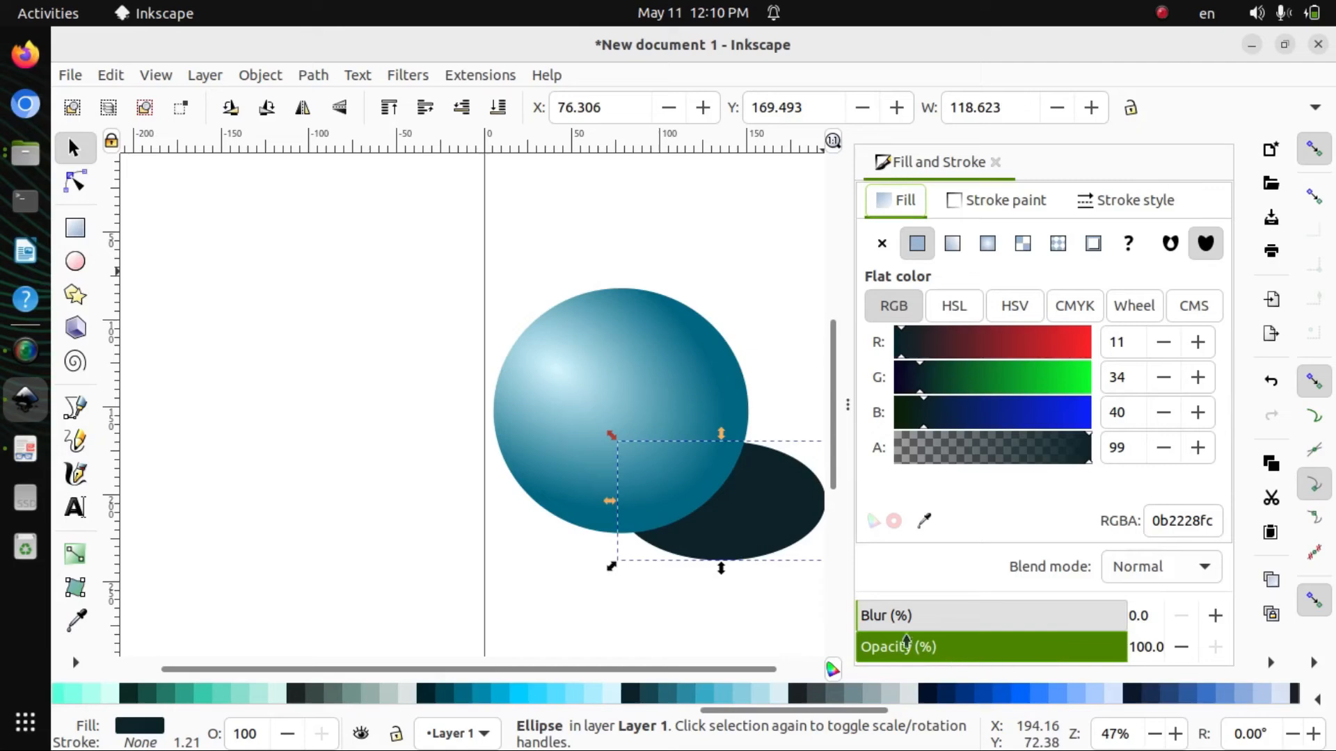
pyautogui.moveTo(876, 619); pyautogui.dragTo(1014, 629)
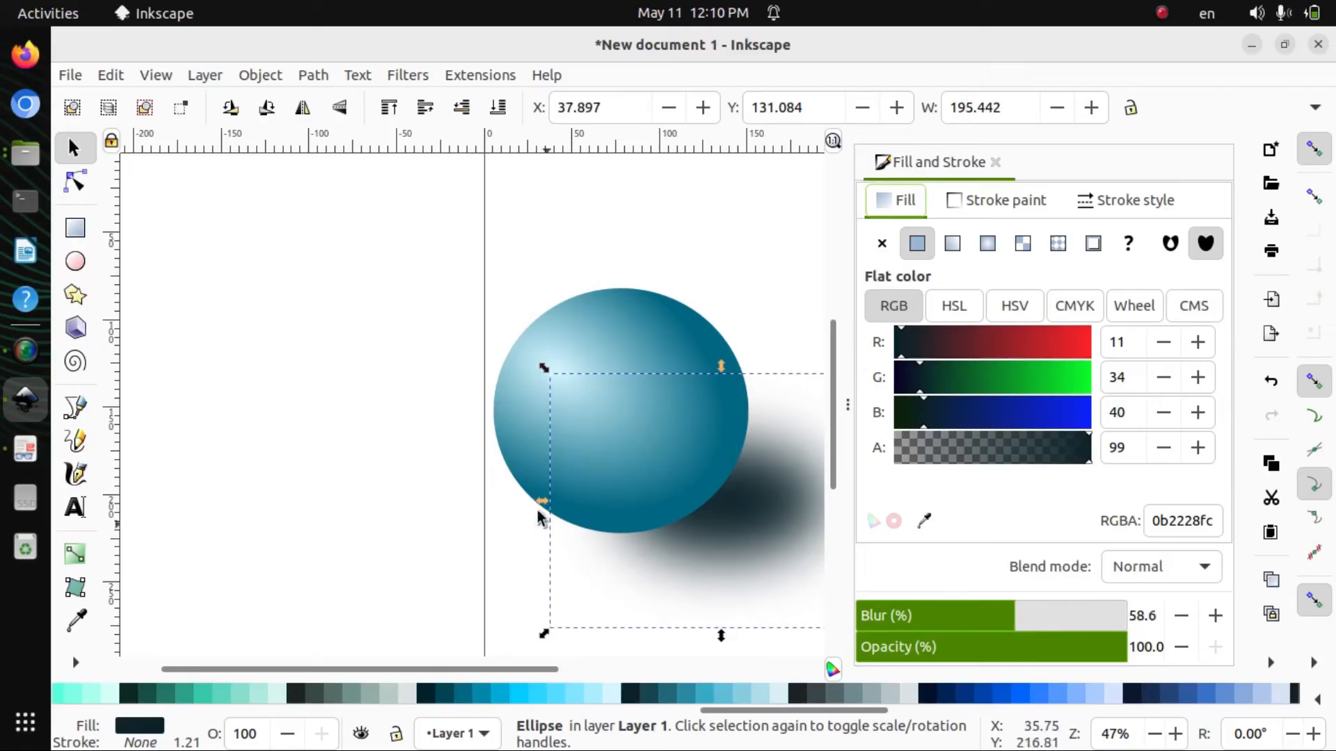
pyautogui.click(439, 380)
pyautogui.moveTo(846, 410)
pyautogui.mouseDown()
pyautogui.moveTo(865, 417)
pyautogui.moveTo(922, 510)
pyautogui.mouseUp()
pyautogui.moveTo(802, 497); pyautogui.dragTo(768, 502)
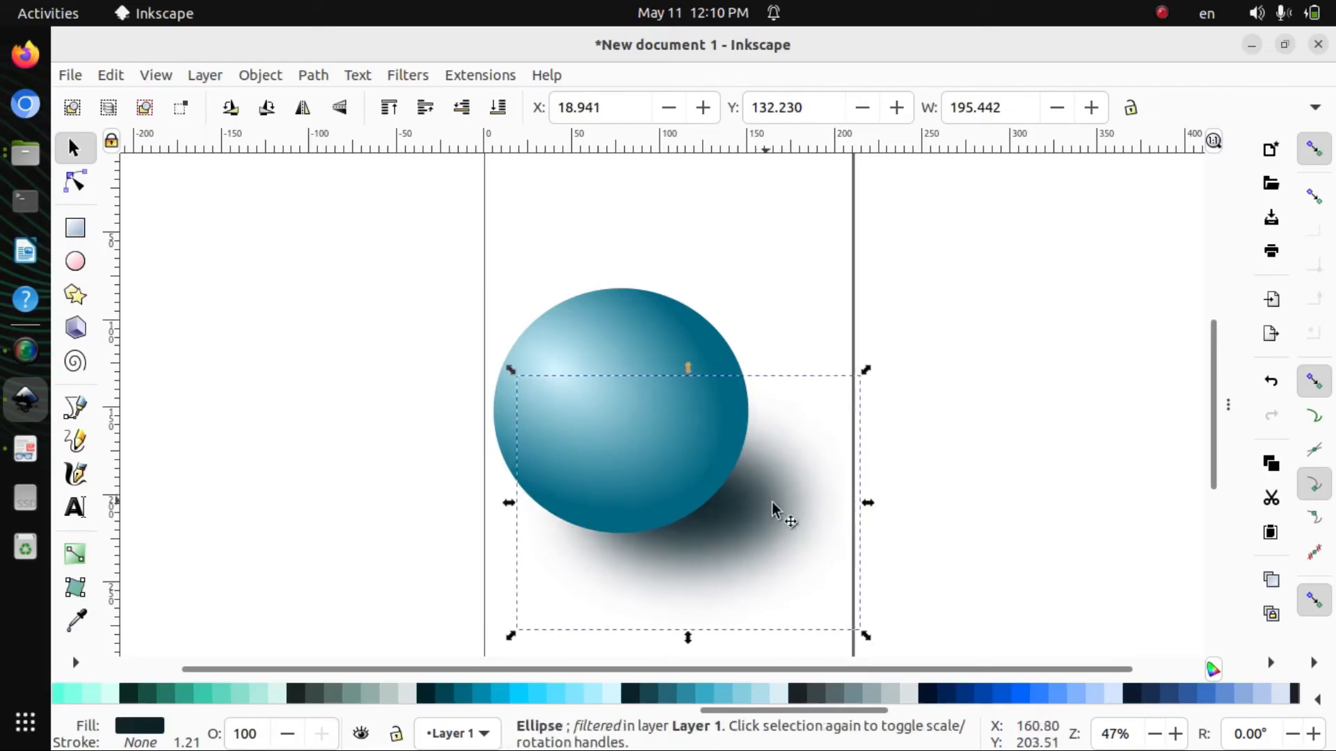
pyautogui.click(974, 503)
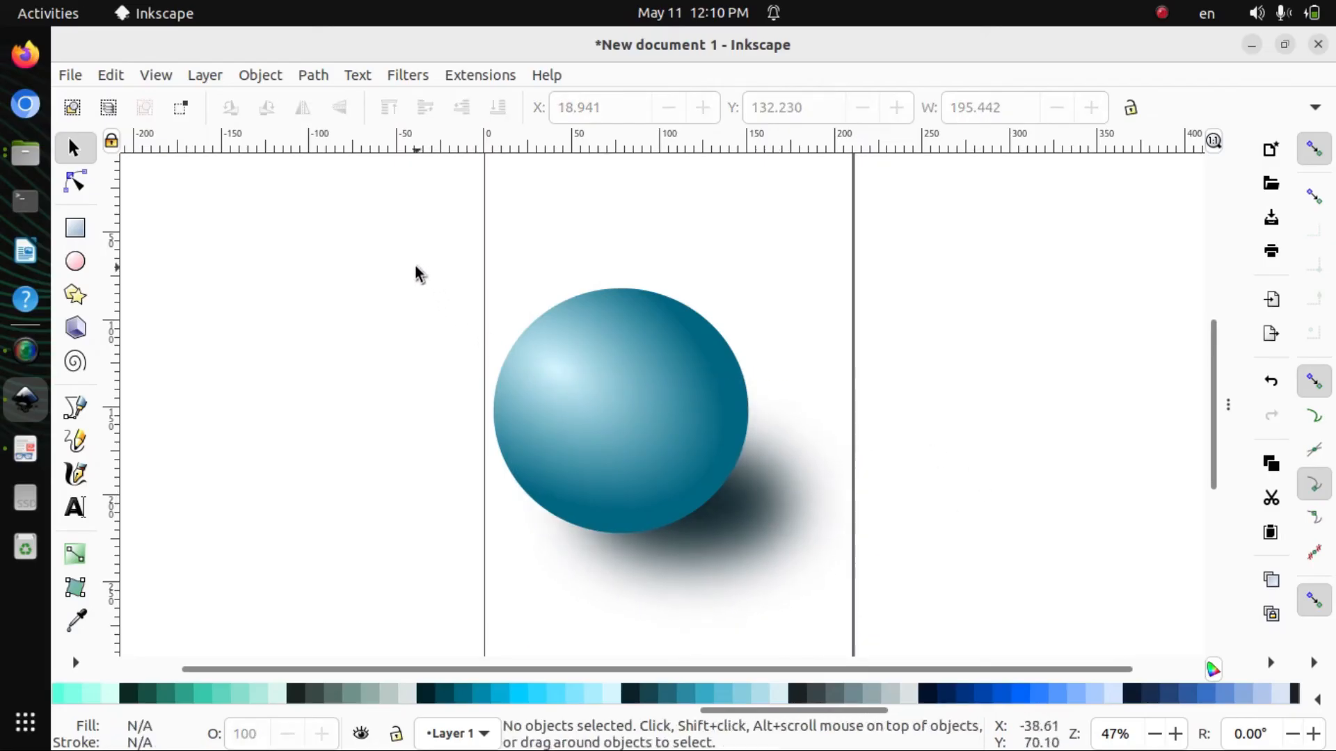
# Select the ball together with its shadow and group them
pyautogui.moveTo(402, 259); pyautogui.dragTo(914, 634)
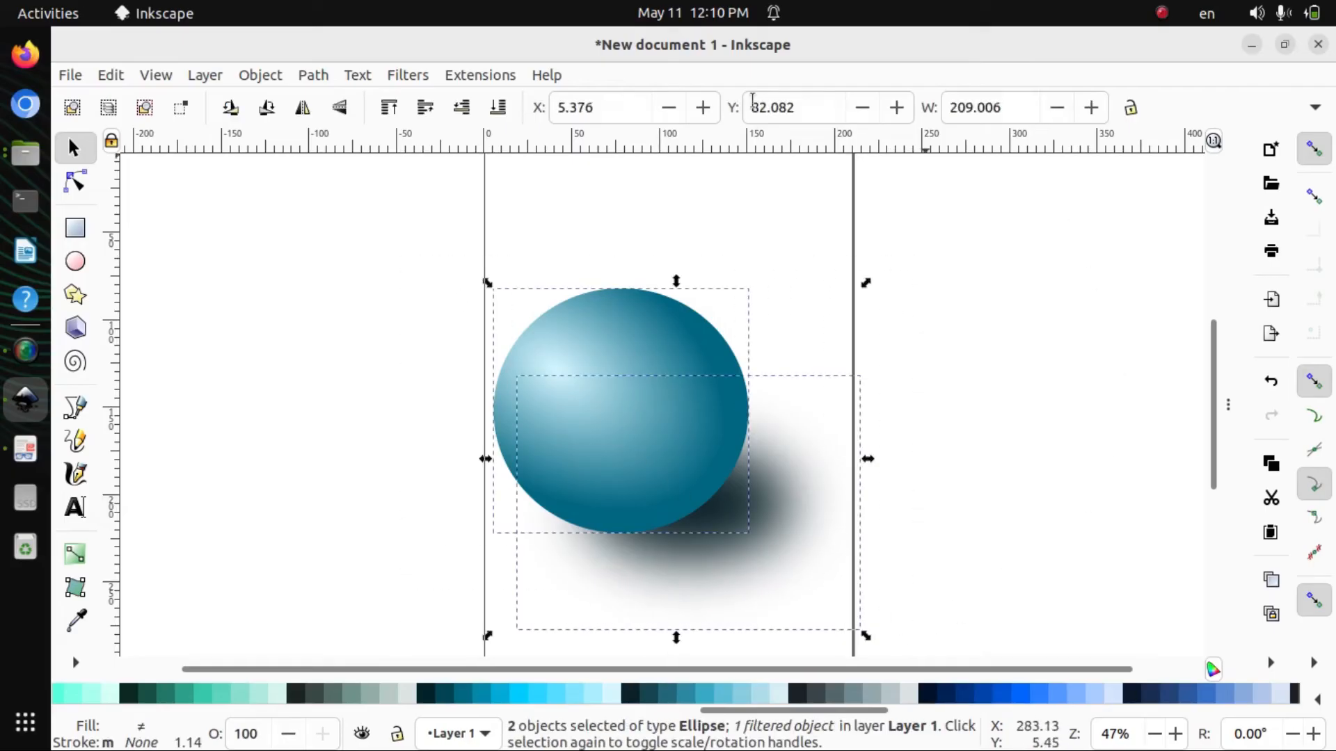
pyautogui.click(262, 76)
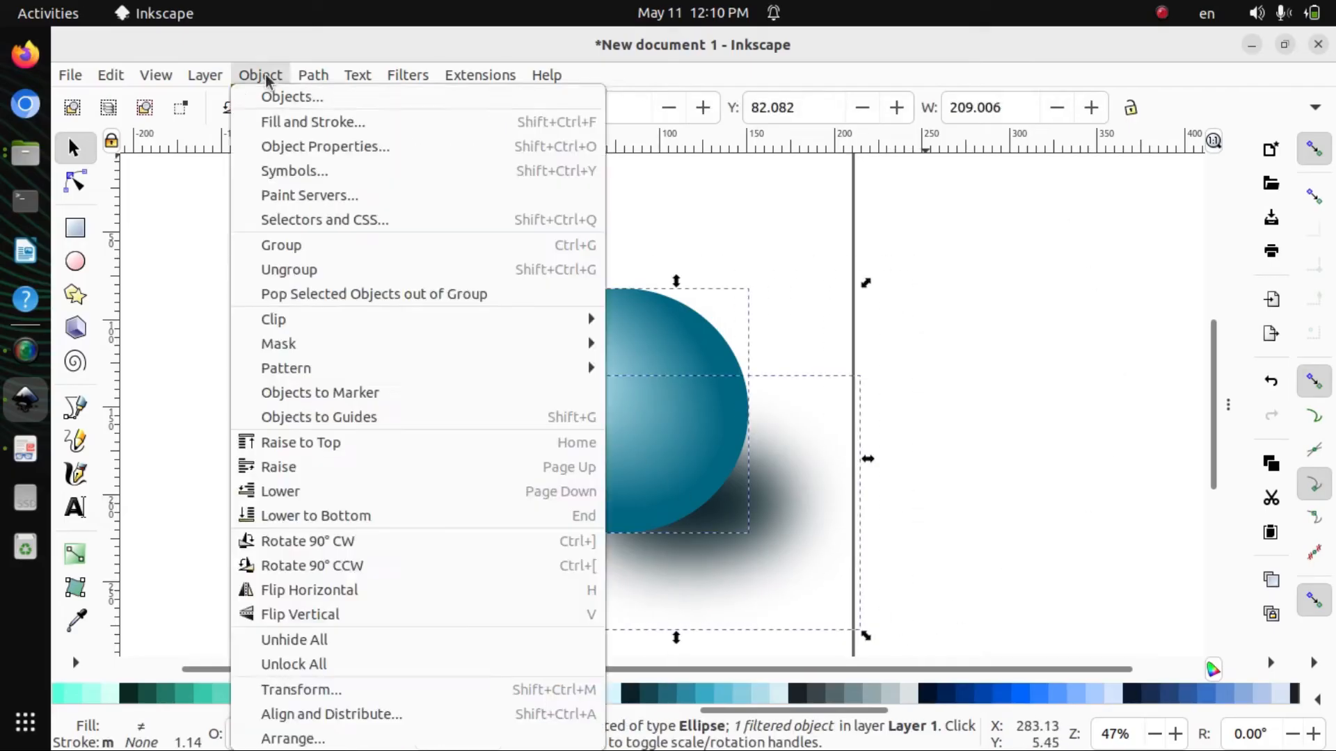
pyautogui.click(329, 245)
# Shrink the ball group to about 159 mm wide and move it off the page's left side
pyautogui.click(763, 432)
pyautogui.moveTo(733, 357); pyautogui.dragTo(683, 380)
pyautogui.moveTo(876, 616); pyautogui.dragTo(793, 534)
pyautogui.click(892, 545)
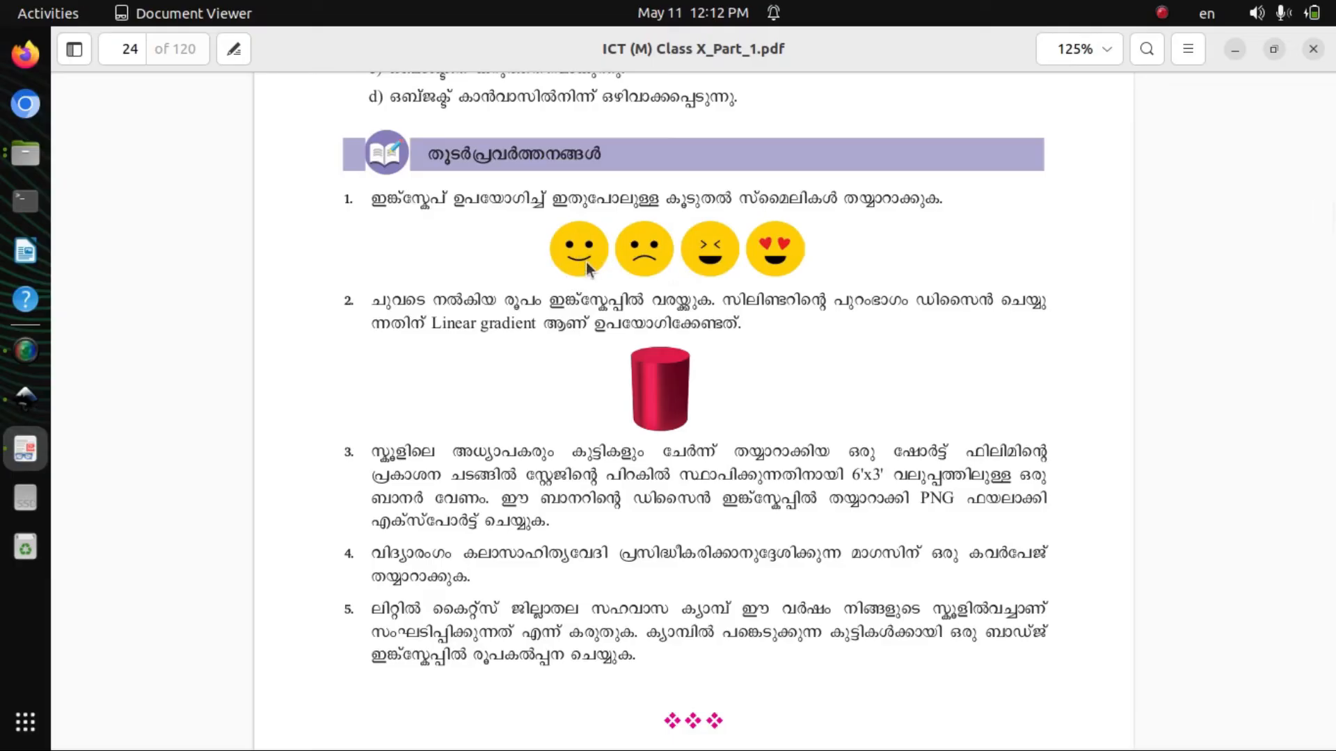
pyautogui.click(25, 398)
pyautogui.moveTo(603, 370); pyautogui.dragTo(301, 311)
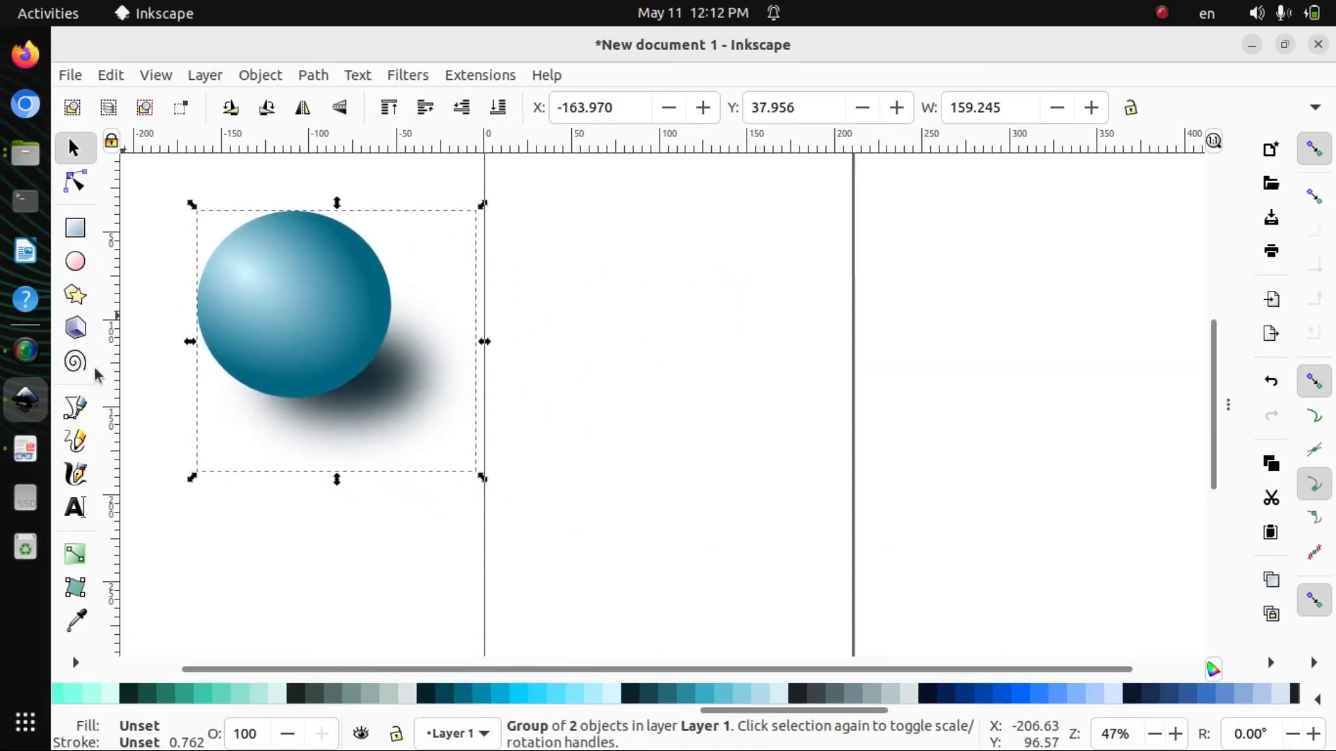
# Draw a nearly round ellipse about 94 mm wide on the page and fill it golden yellow
pyautogui.click(75, 261)
pyautogui.moveTo(561, 286); pyautogui.dragTo(723, 441)
pyautogui.click(74, 148)
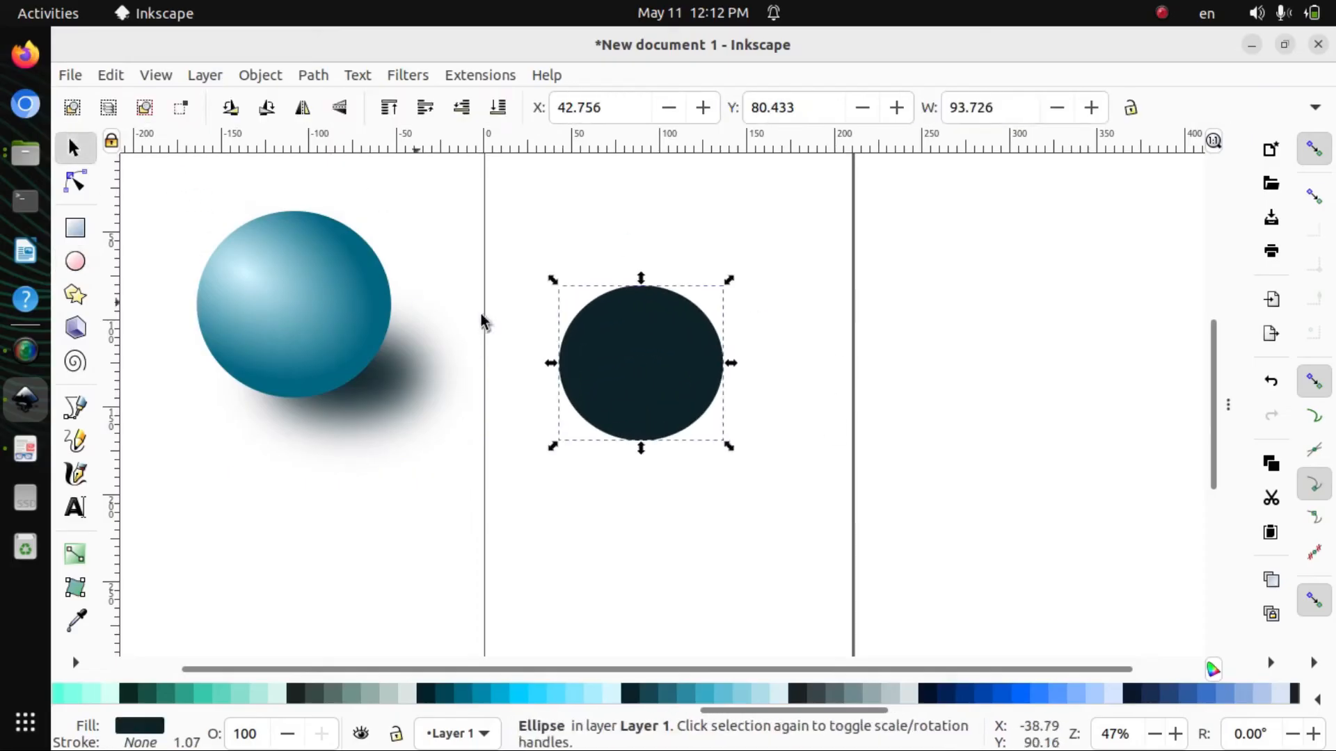
pyautogui.moveTo(852, 710); pyautogui.dragTo(367, 707)
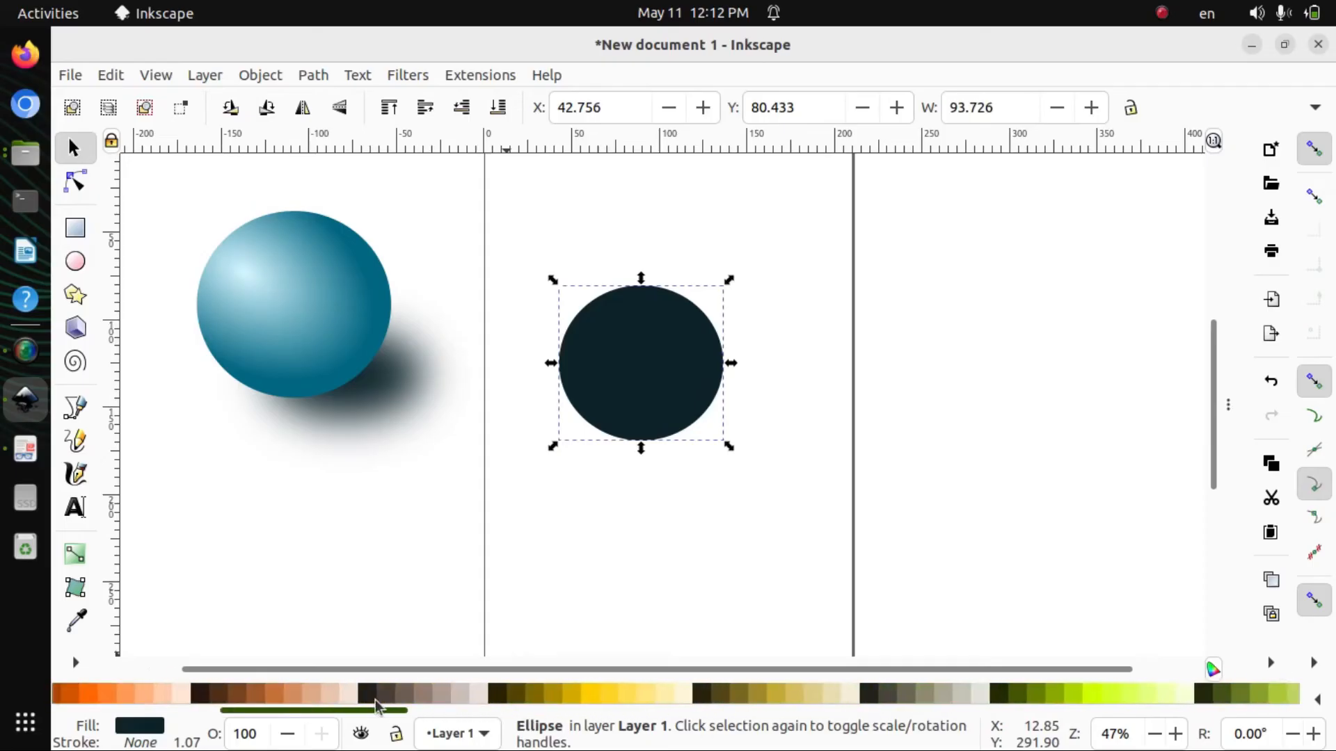
pyautogui.click(599, 695)
pyautogui.click(754, 491)
pyautogui.click(657, 421)
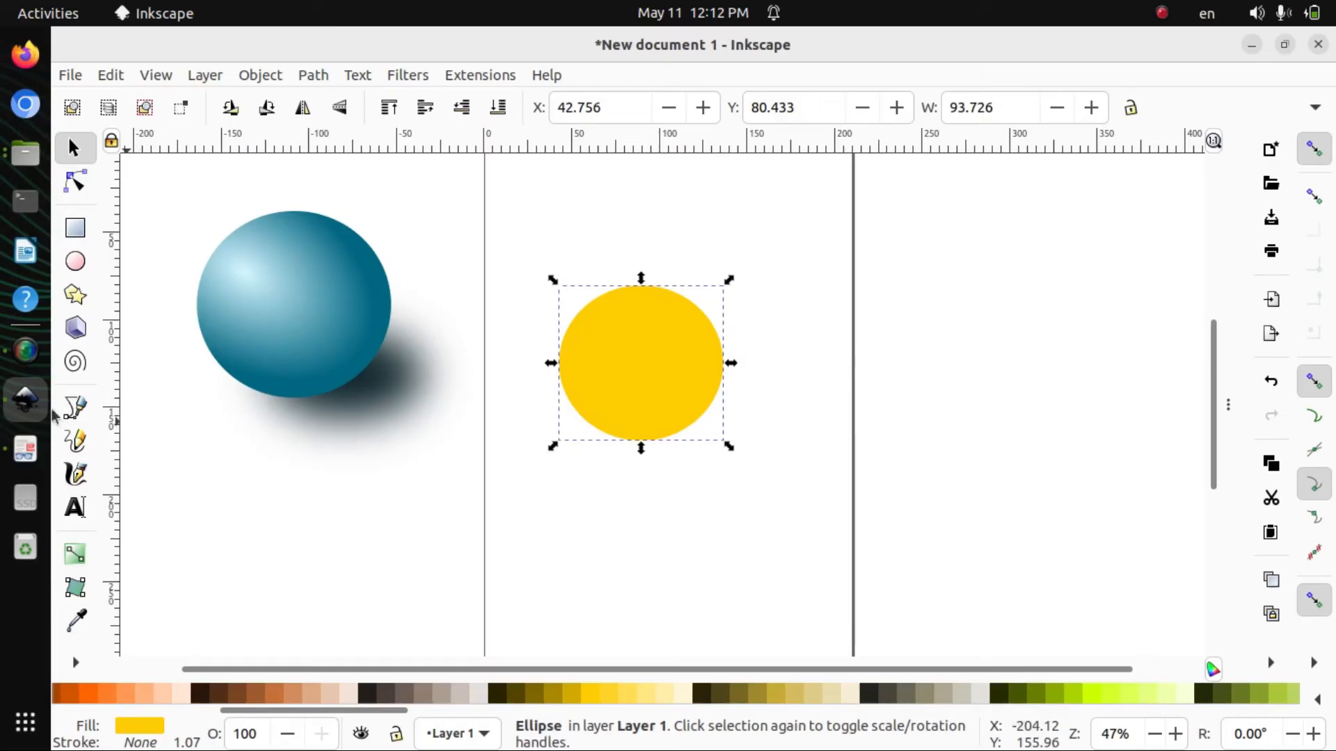
# Check the textbook's first smiley and draw a small circle about 18 mm wide below the yellow face
pyautogui.click(25, 449)
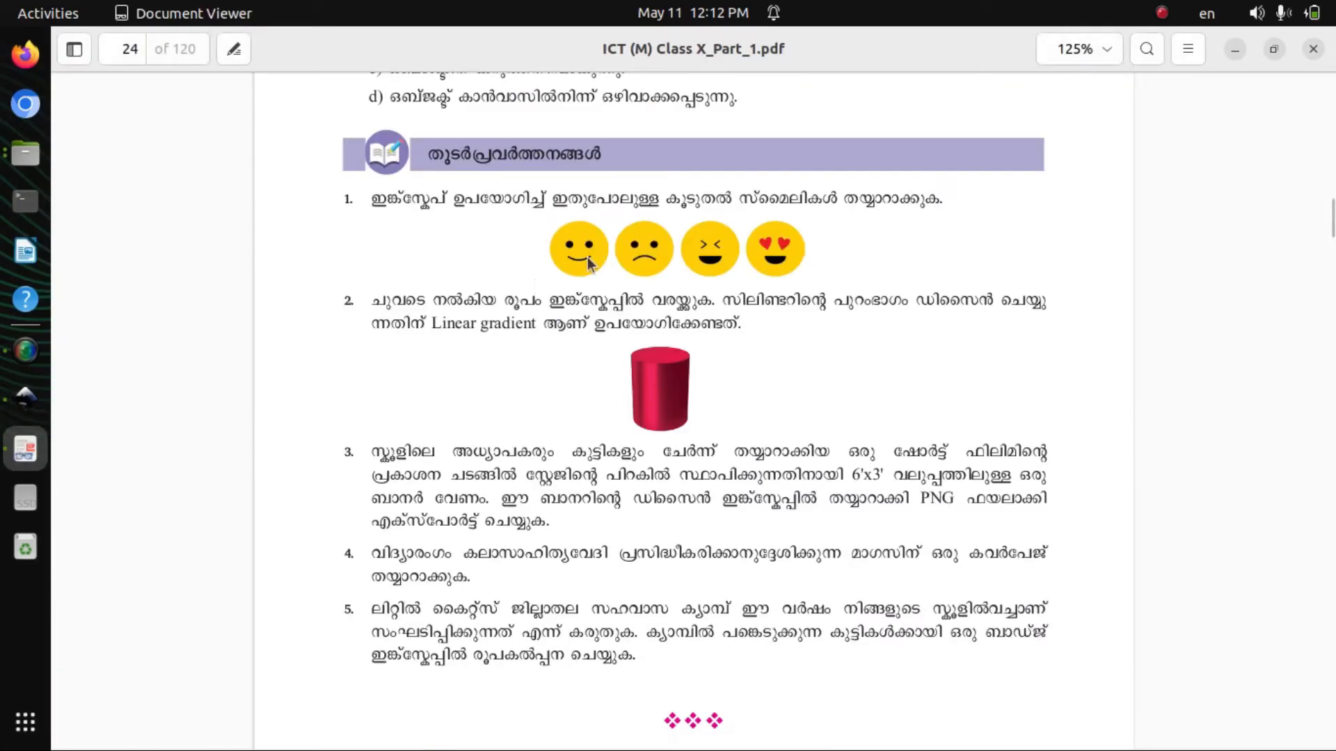
pyautogui.click(40, 406)
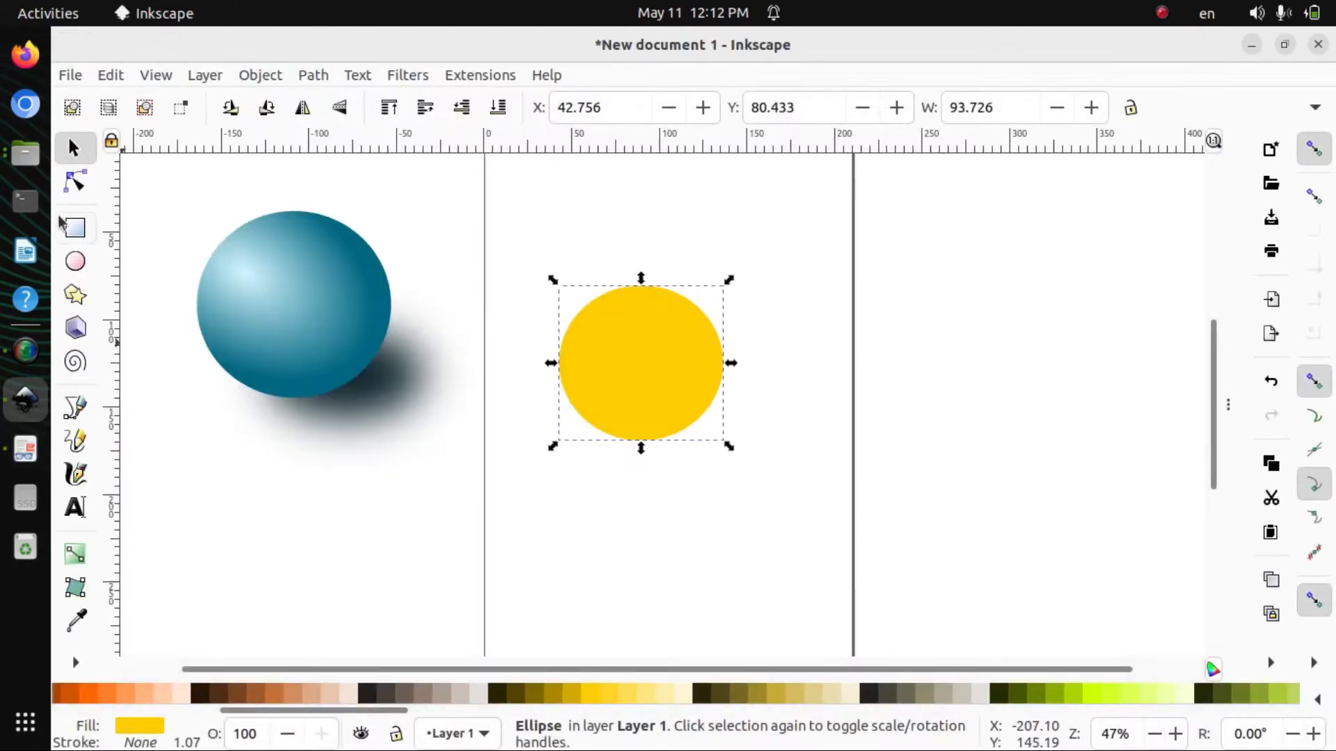
pyautogui.click(75, 261)
pyautogui.moveTo(680, 501); pyautogui.dragTo(711, 536)
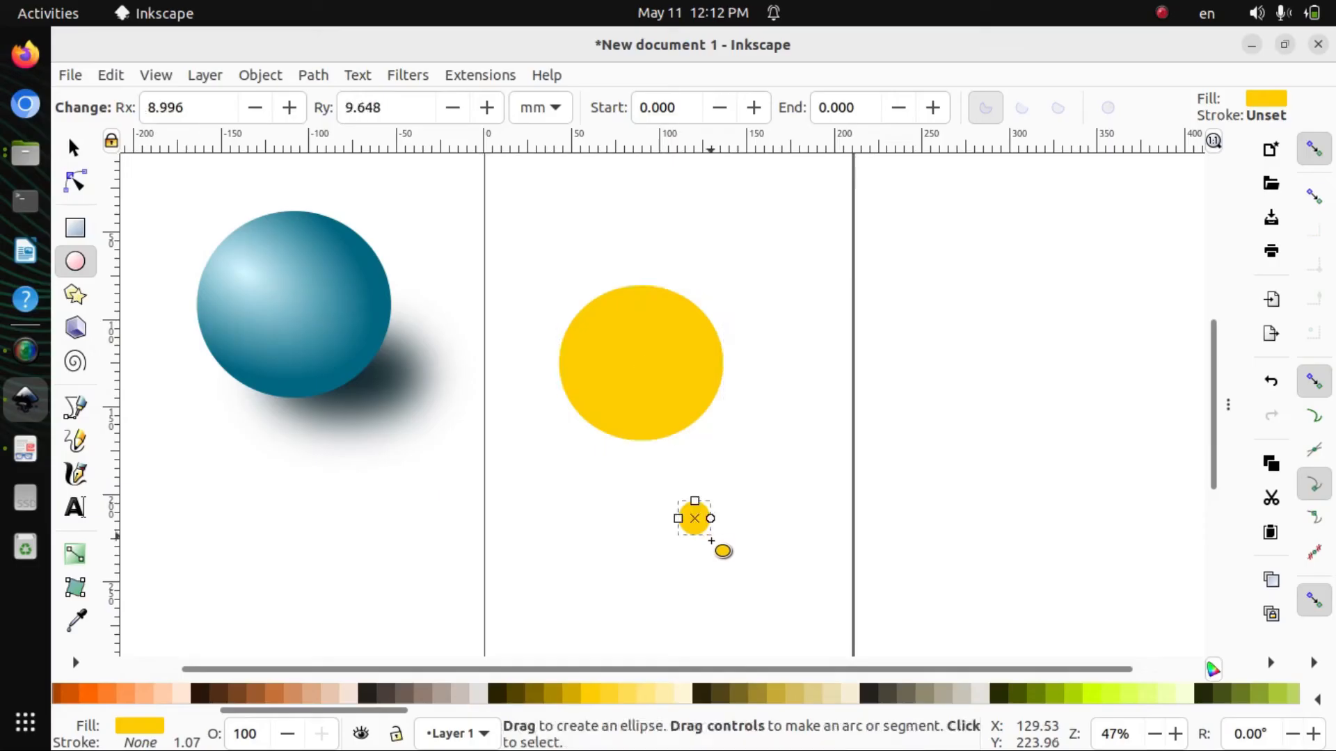
# Fill the small circle very dark brown and place it on the face as the left eye, about 16 mm wide
pyautogui.click(498, 696)
pyautogui.press('s')
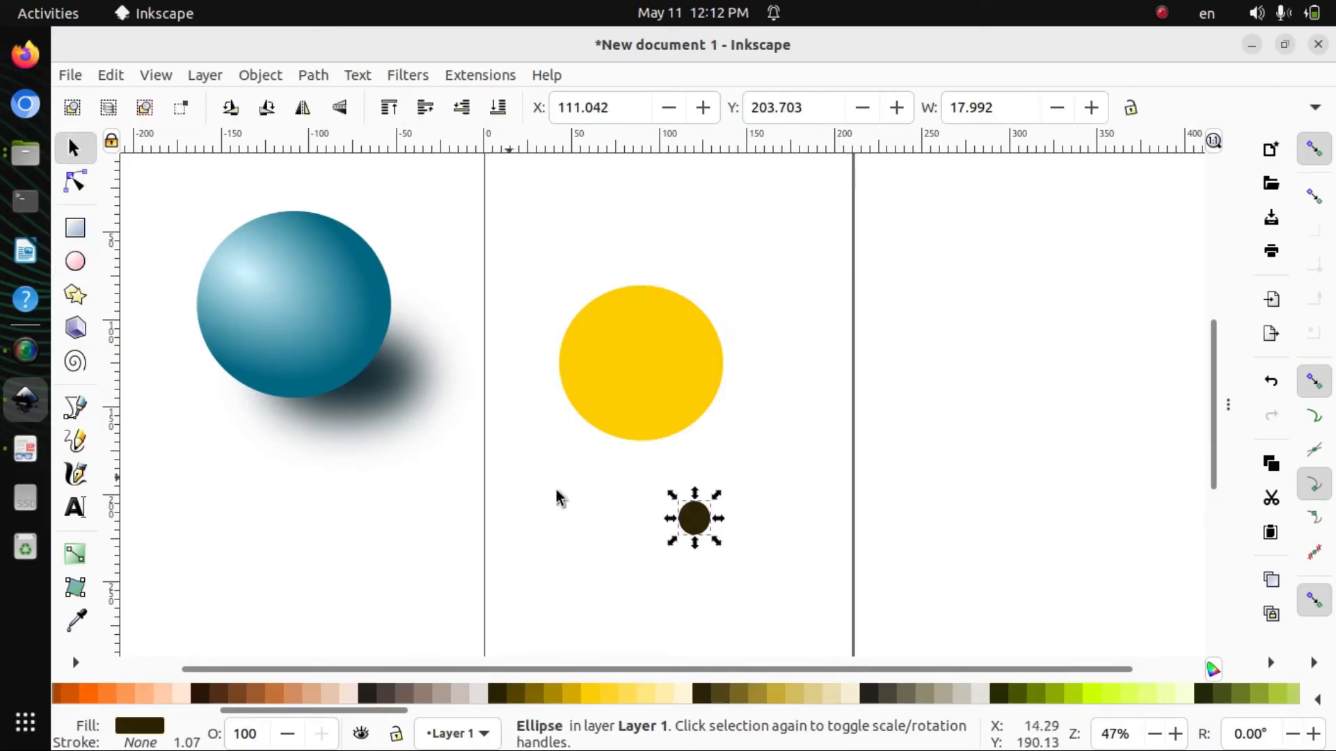
pyautogui.moveTo(711, 530); pyautogui.dragTo(618, 363)
pyautogui.click(640, 556)
# Duplicate the left eye, place the copy level with it as the right eye, and fine-tune the left eye's position
pyautogui.click(596, 341)
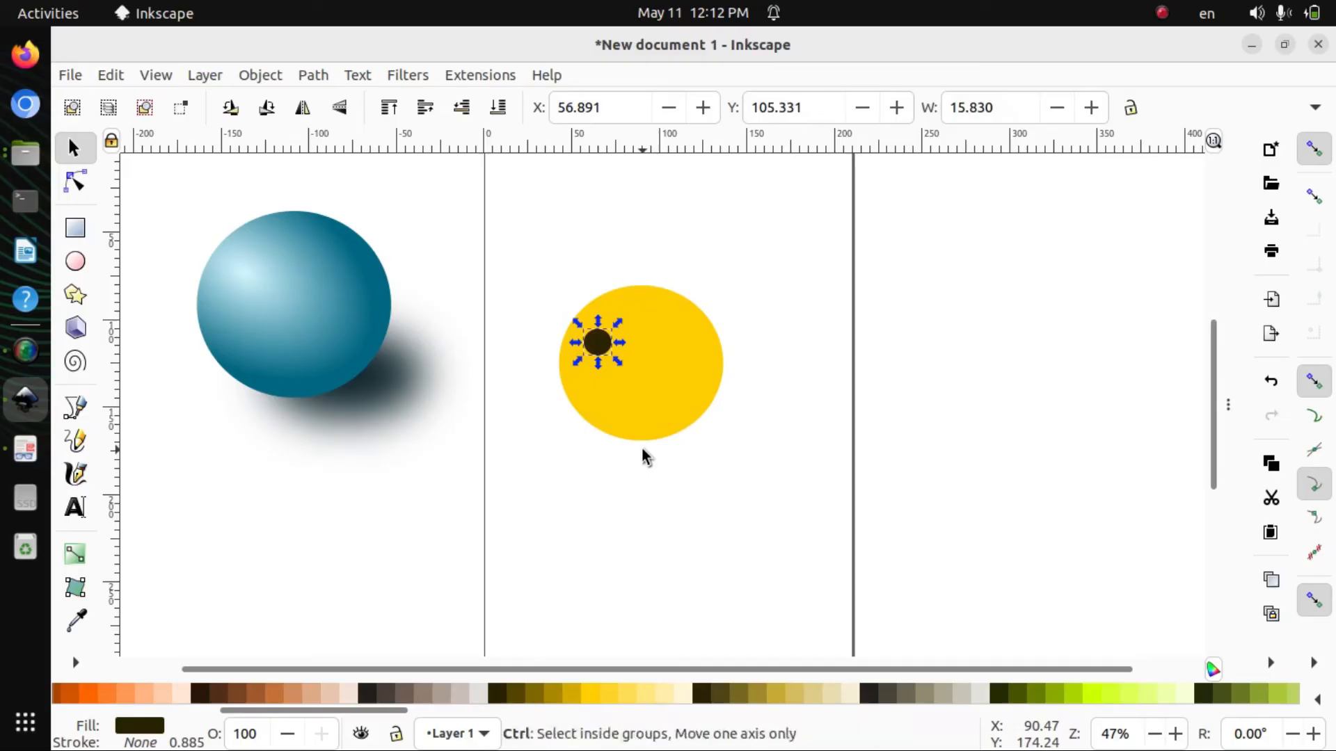
pyautogui.hotkey('ctrl', 'd')
pyautogui.moveTo(604, 351); pyautogui.dragTo(694, 349)
pyautogui.moveTo(599, 344); pyautogui.dragTo(680, 354)
pyautogui.click(770, 490)
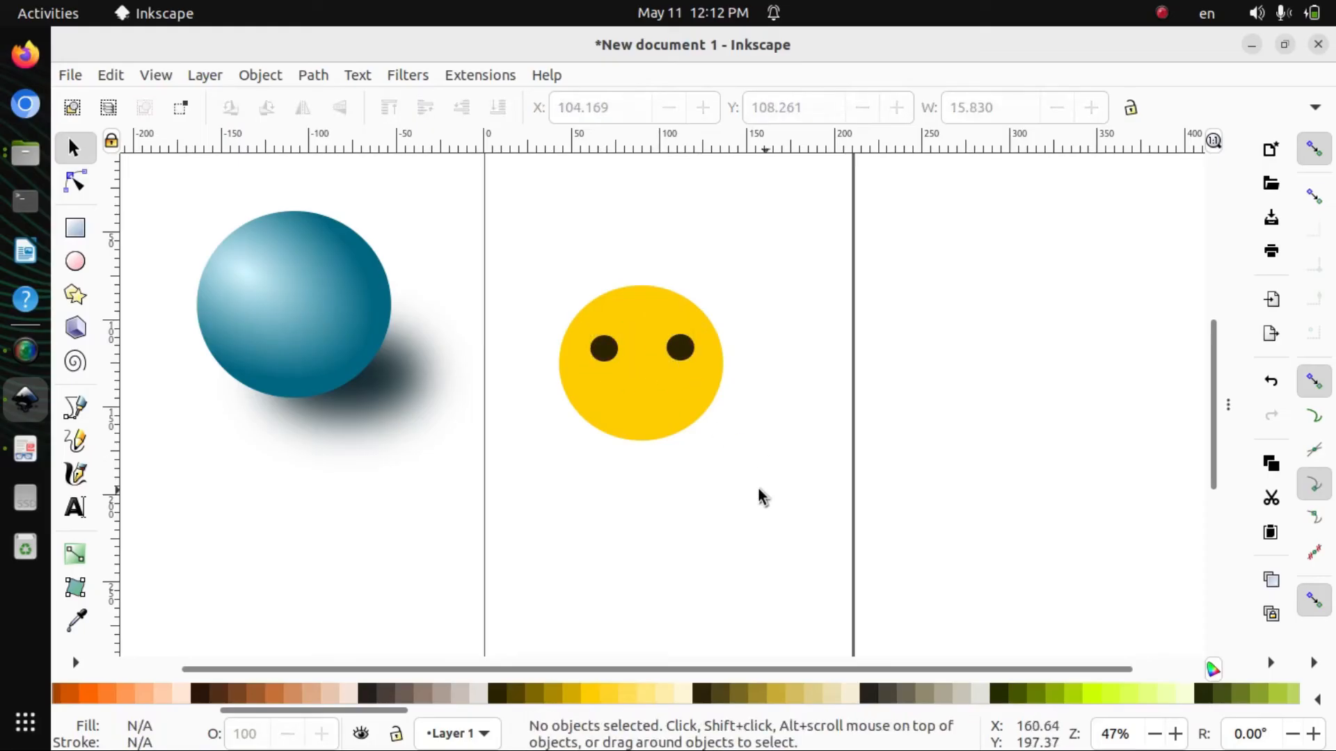
pyautogui.moveTo(610, 352); pyautogui.dragTo(604, 350)
pyautogui.click(671, 587)
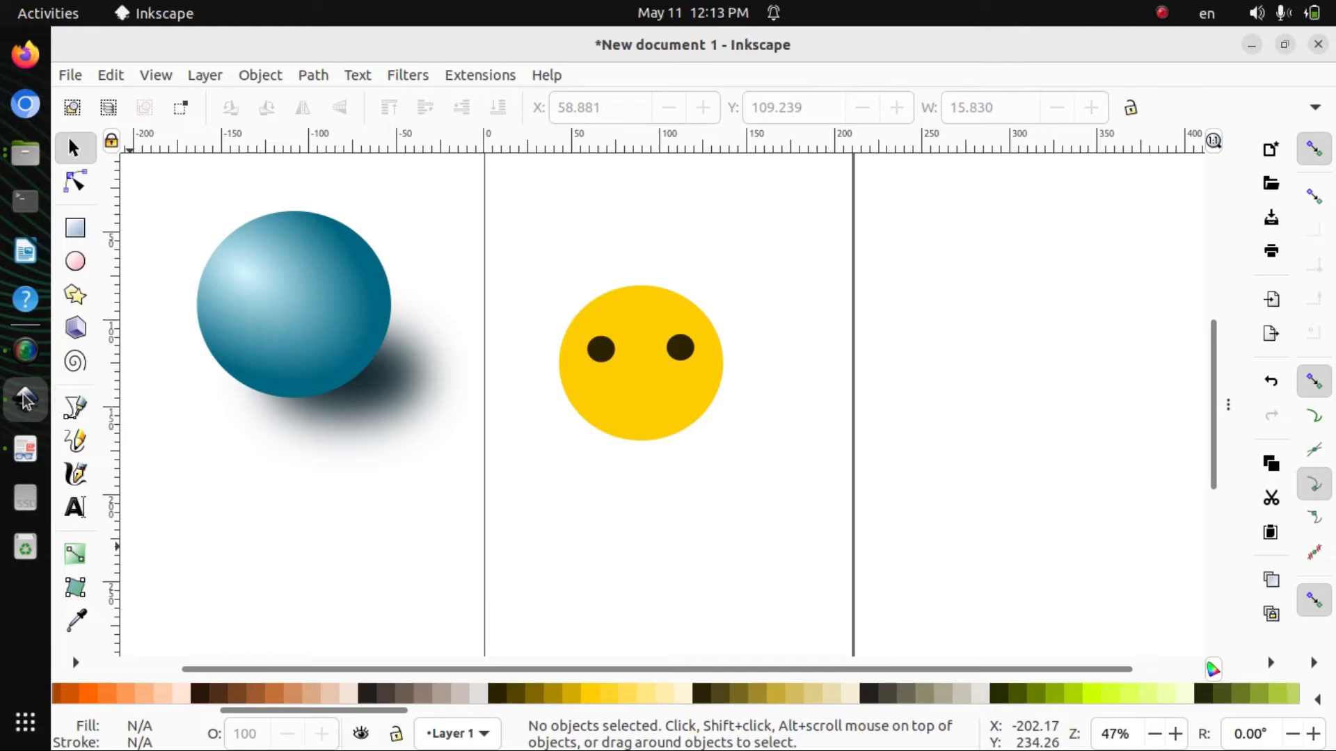
# Draw a line about 47 mm wide below the yellow face and bend it downward into a smile curve like the textbook's
pyautogui.click(27, 452)
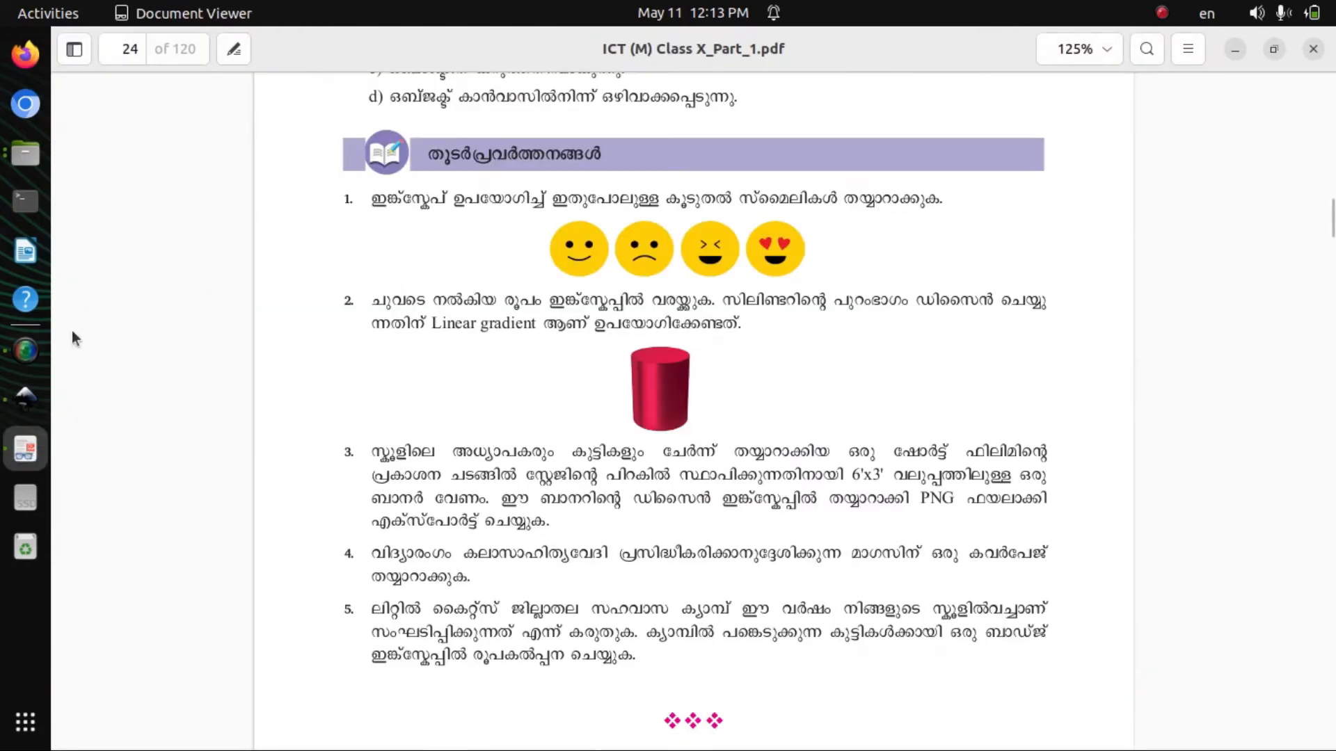
pyautogui.click(35, 415)
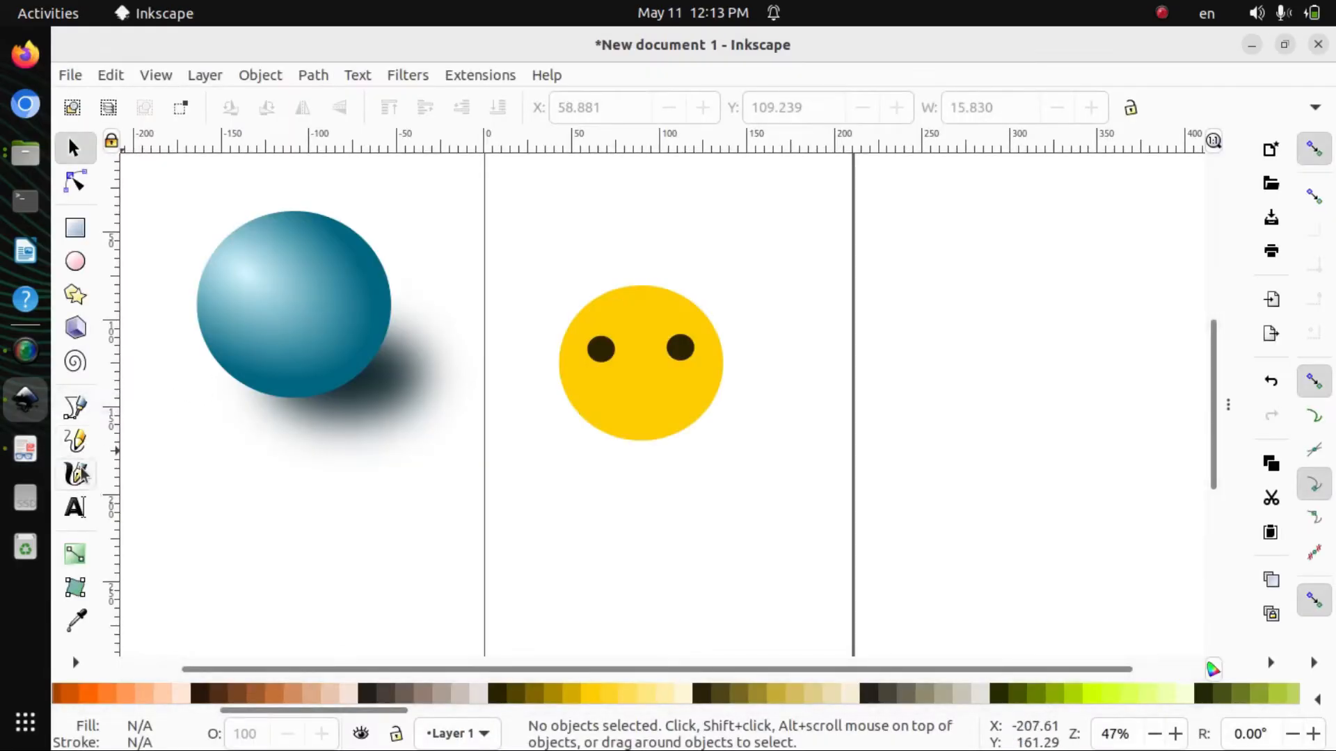
pyautogui.click(76, 408)
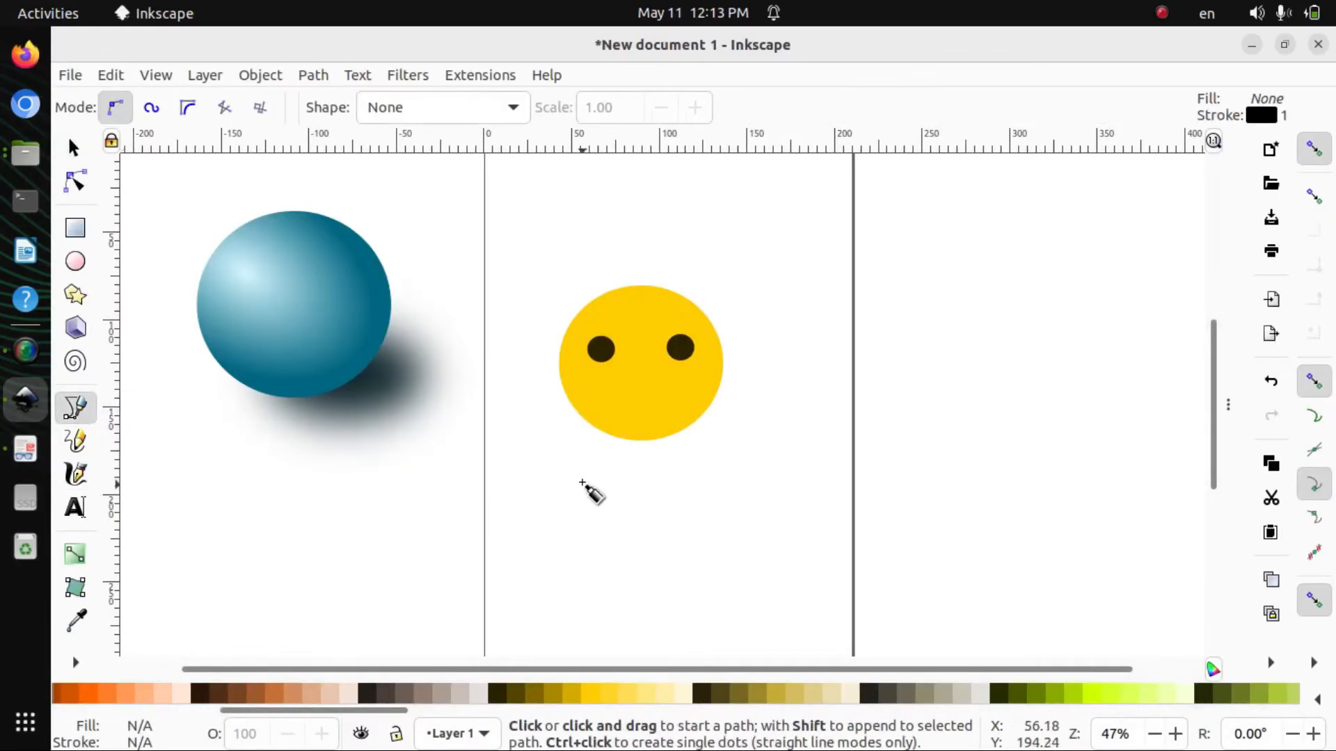
pyautogui.click(582, 482)
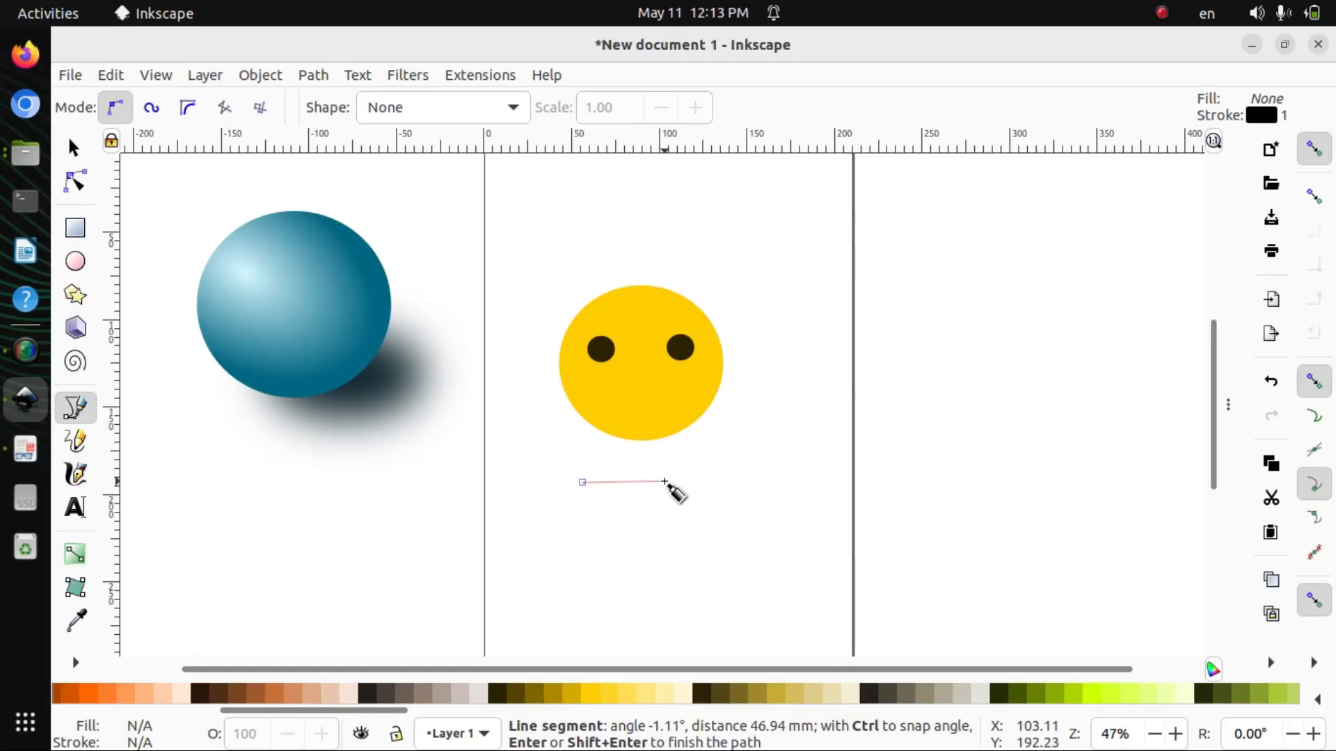
pyautogui.doubleClick(665, 482)
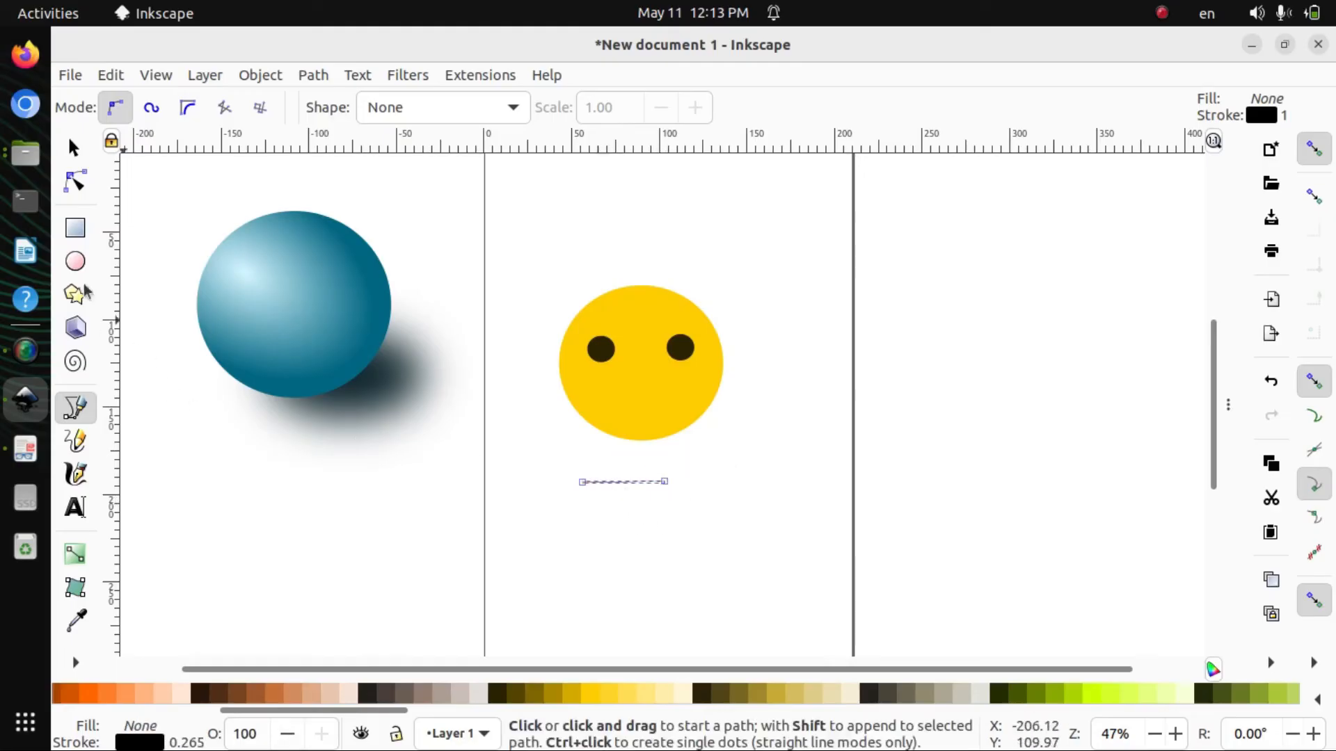
pyautogui.click(75, 182)
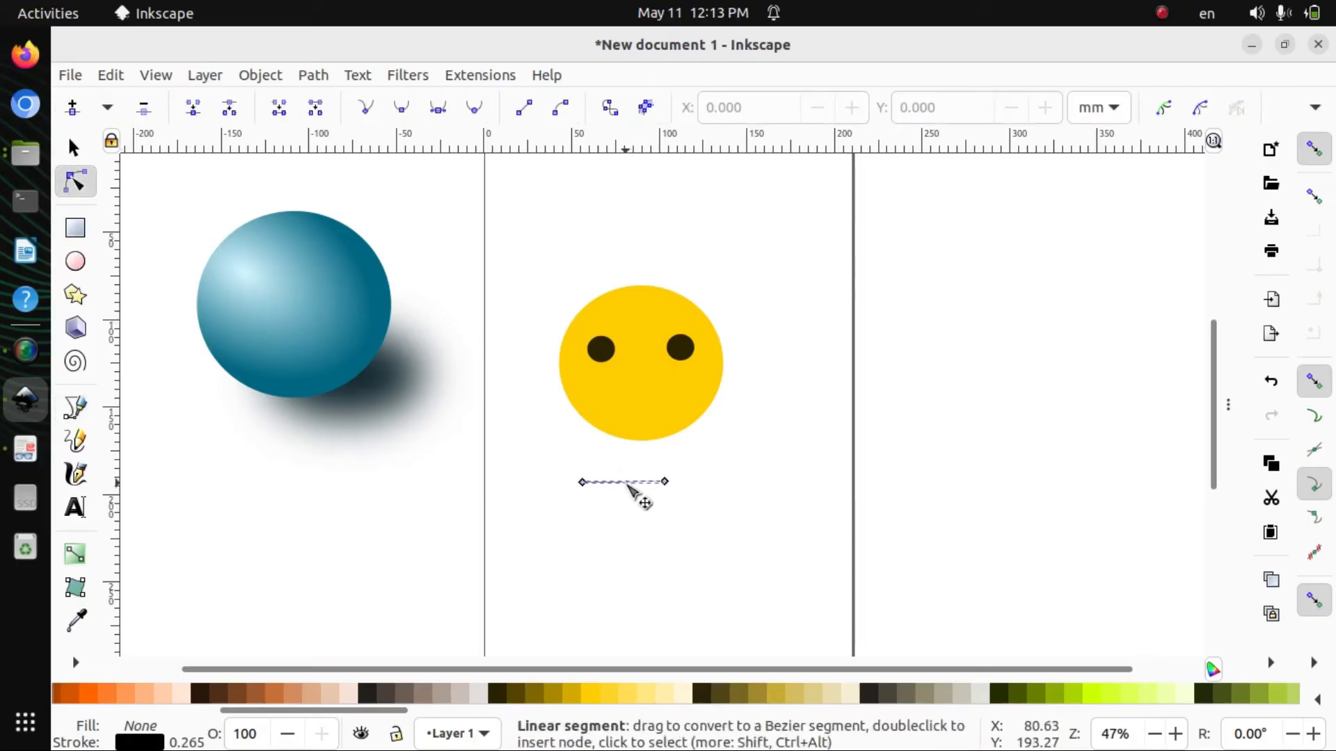
pyautogui.moveTo(627, 485); pyautogui.dragTo(628, 502)
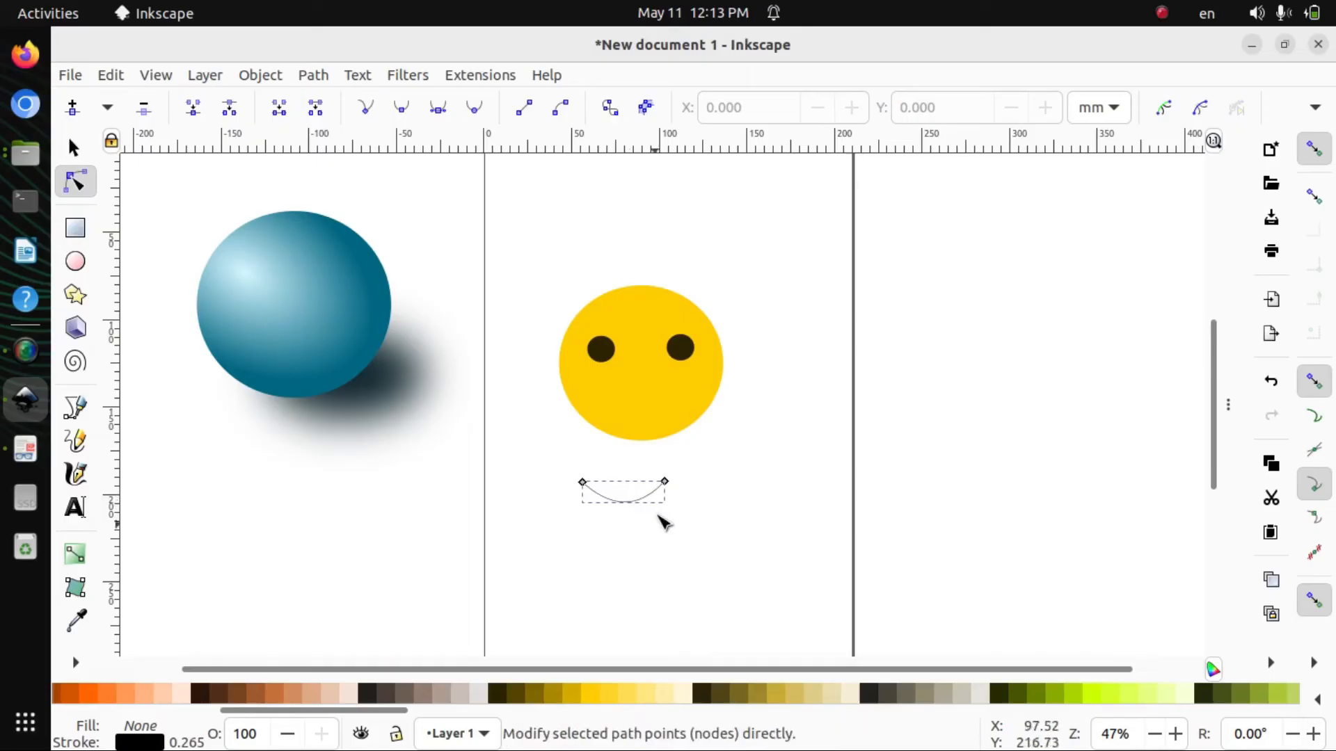
# Increase the smile curve's stroke width to about 3 mm
pyautogui.click(73, 149)
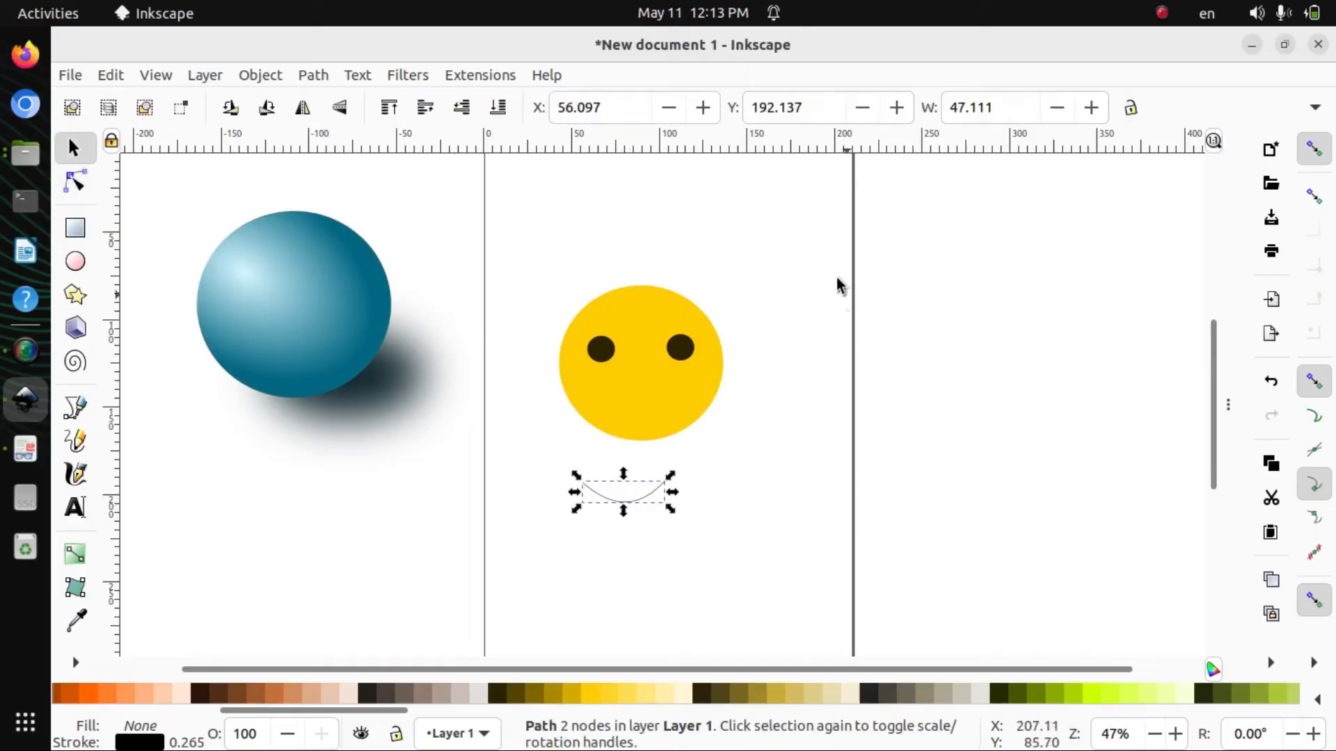
pyautogui.click(274, 81)
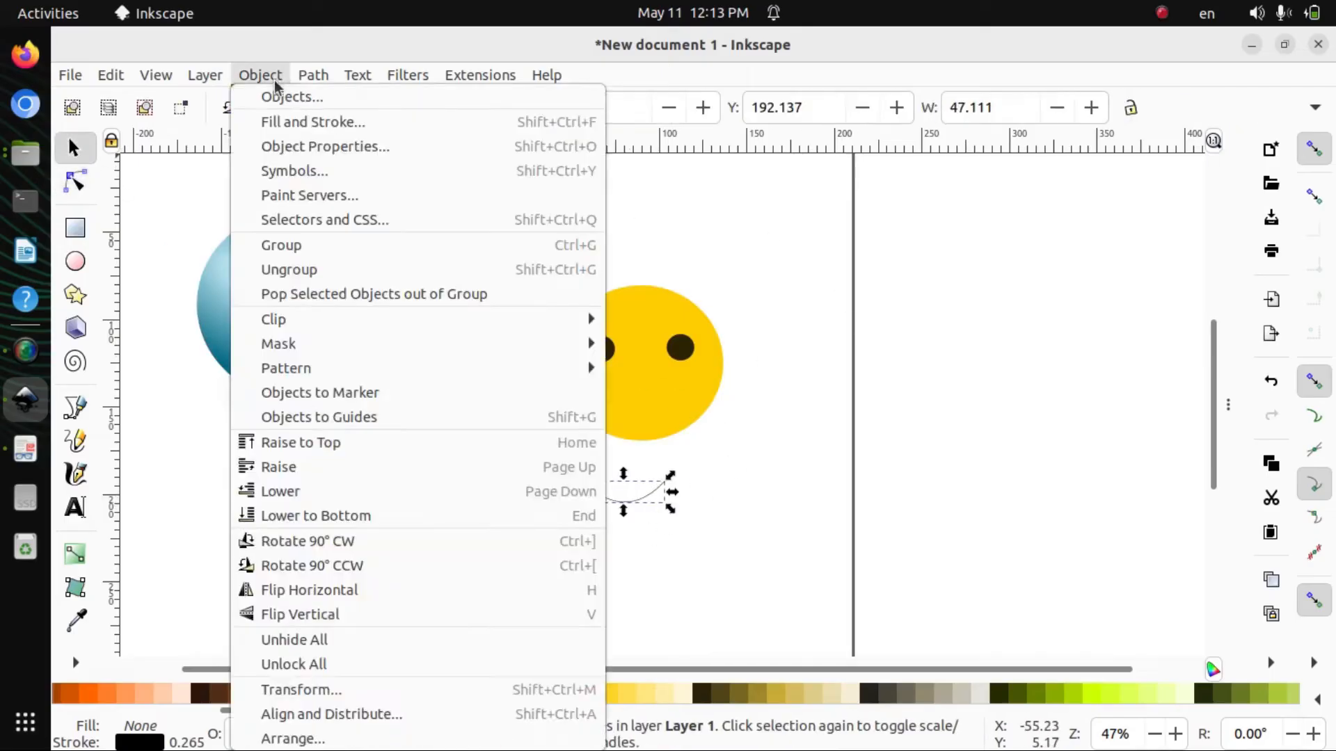
pyautogui.click(310, 120)
pyautogui.click(1023, 206)
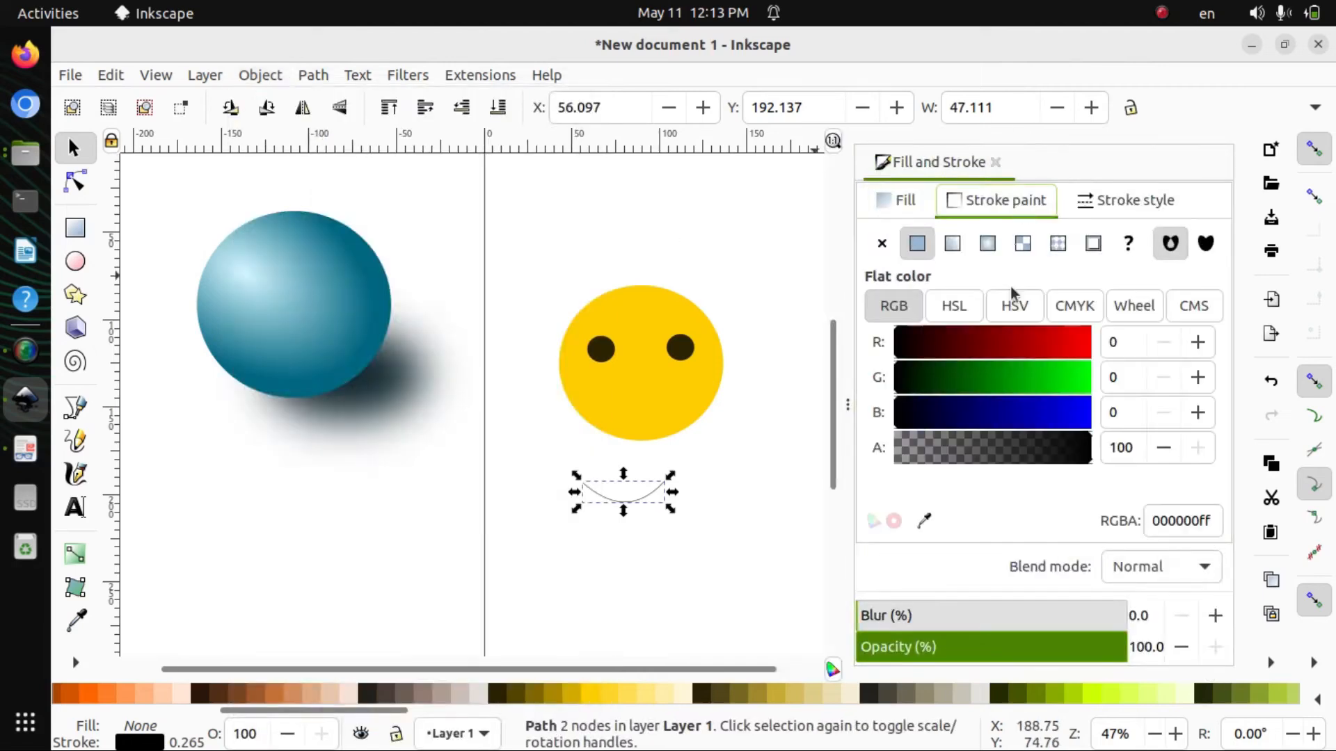
pyautogui.click(1098, 209)
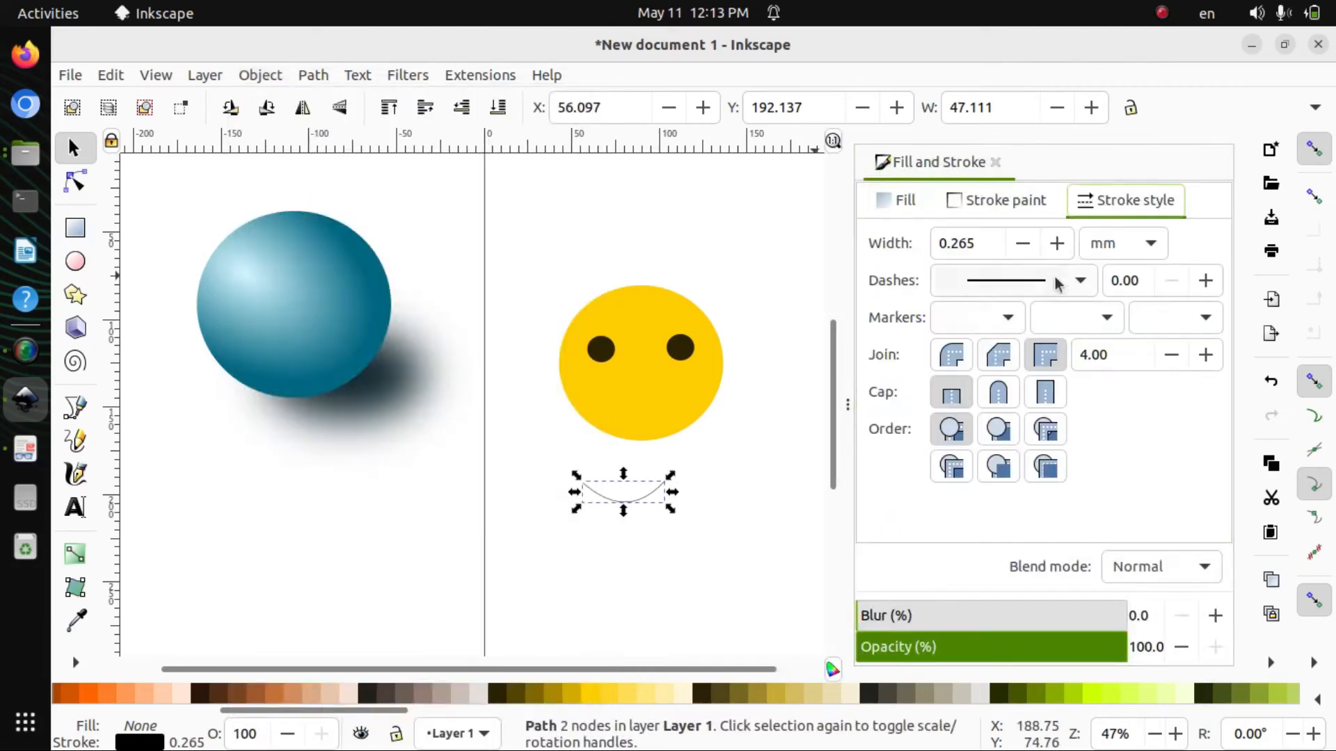
pyautogui.click(1056, 244)
pyautogui.click(1057, 244)
pyautogui.click(1057, 244)
pyautogui.click(1057, 244)
pyautogui.click(1057, 244)
pyautogui.click(1057, 243)
pyautogui.click(1056, 243)
pyautogui.click(1057, 243)
pyautogui.click(1057, 244)
pyautogui.click(1057, 244)
pyautogui.click(1057, 244)
pyautogui.click(1057, 243)
pyautogui.click(1057, 244)
pyautogui.click(1057, 244)
pyautogui.click(1057, 244)
# Place the smile curve on the face as a mouth centred below the eyes, about 40 mm wide
pyautogui.click(719, 534)
pyautogui.moveTo(644, 494)
pyautogui.mouseDown()
pyautogui.moveTo(666, 402)
pyautogui.moveTo(685, 404)
pyautogui.moveTo(643, 395)
pyautogui.mouseUp()
pyautogui.click(695, 521)
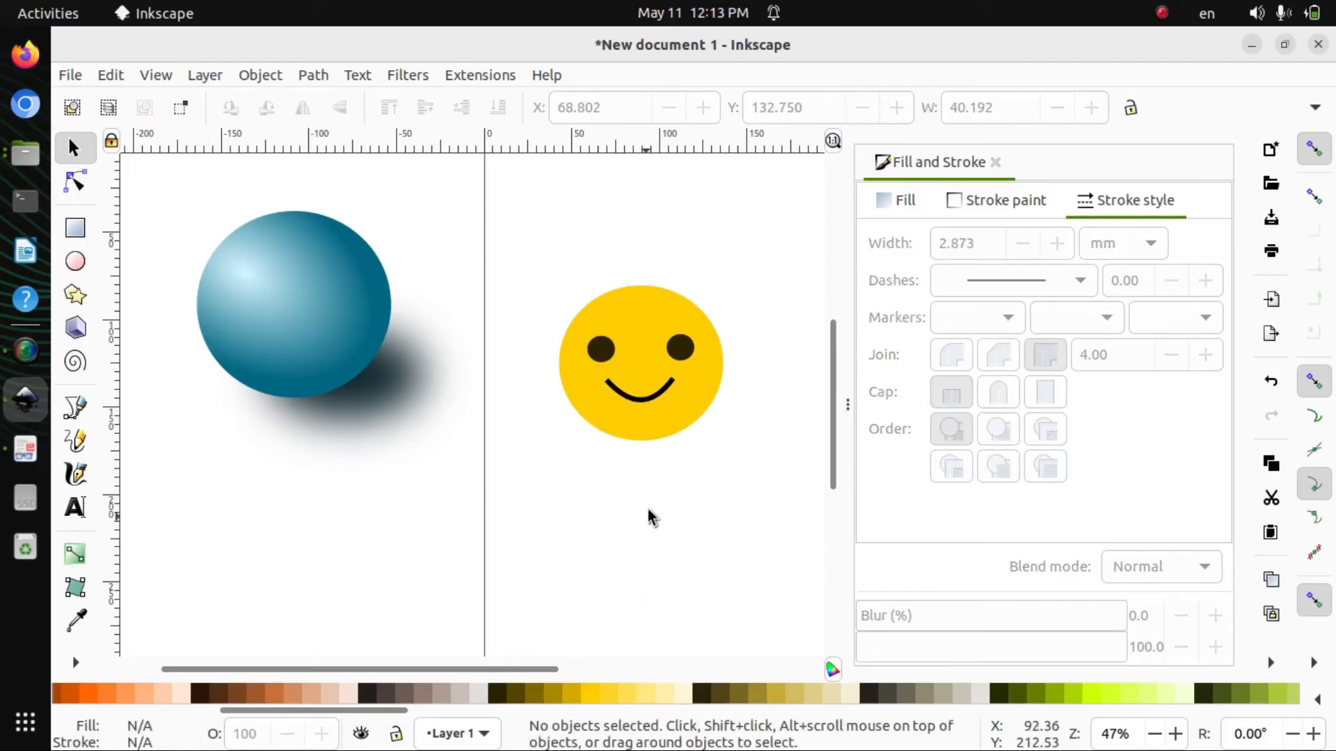
# Move the mouth off the face to the empty area below it and duplicate it, placing the two curves apart
pyautogui.moveTo(513, 242); pyautogui.dragTo(747, 500)
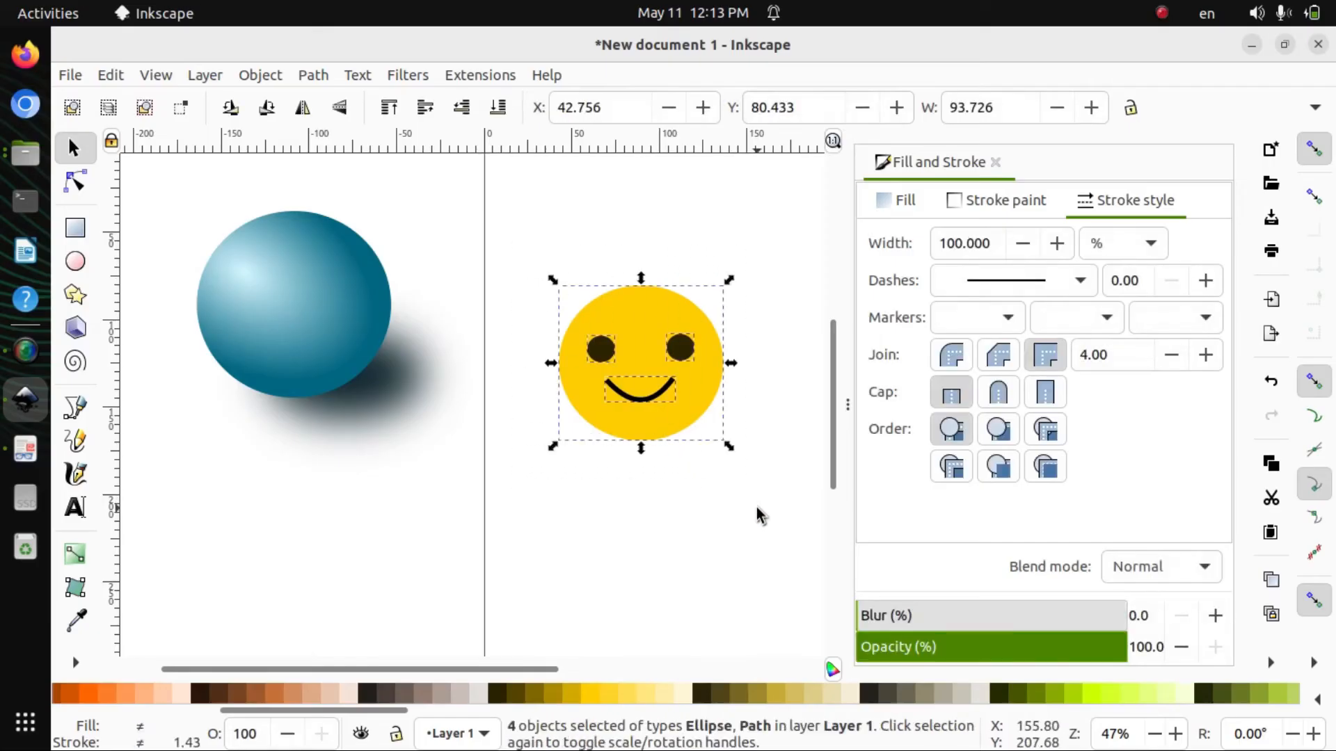
pyautogui.click(684, 510)
pyautogui.moveTo(647, 405); pyautogui.dragTo(718, 553)
pyautogui.hotkey('ctrl', 'd')
pyautogui.moveTo(604, 502); pyautogui.dragTo(576, 508)
# Group the yellow face with its two eyes, then duplicate the group and set the two faces side by side
pyautogui.moveTo(516, 247); pyautogui.dragTo(761, 457)
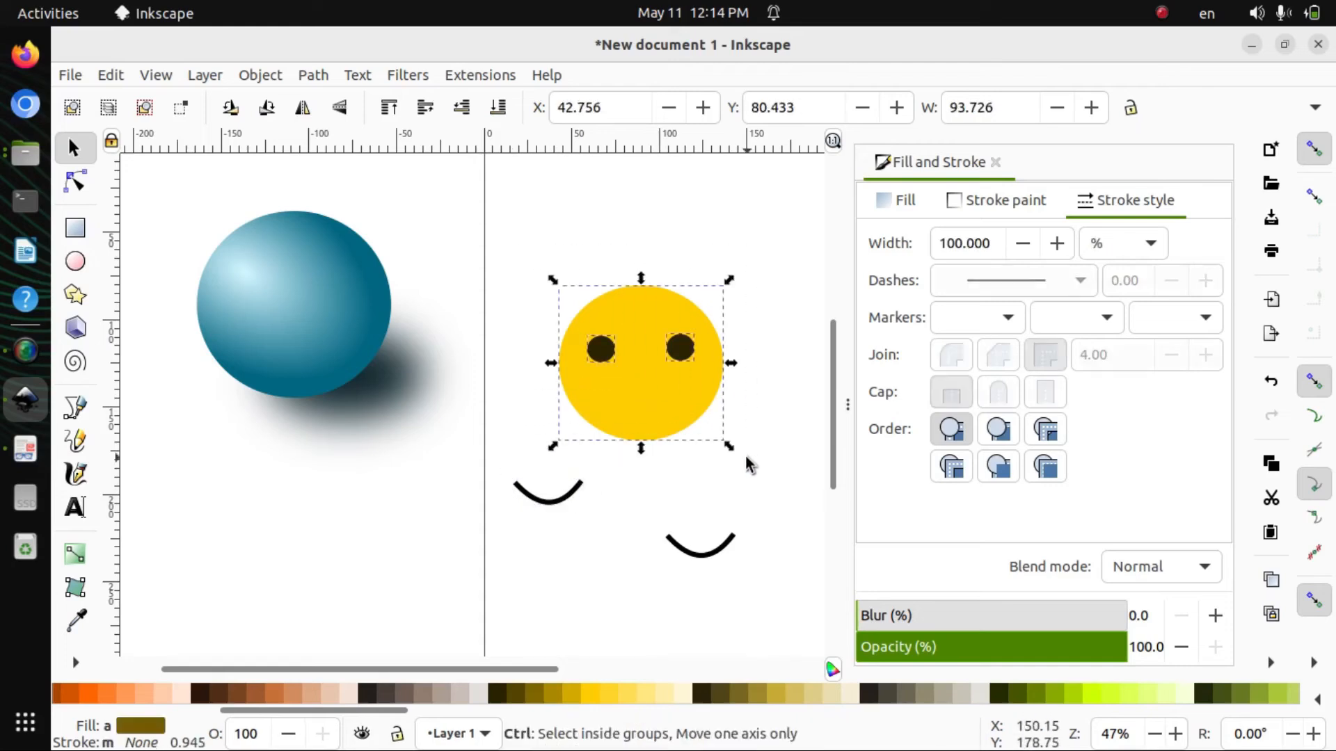
pyautogui.hotkey('ctrl', 'g')
pyautogui.moveTo(691, 398)
pyautogui.mouseDown()
pyautogui.moveTo(628, 345)
pyautogui.moveTo(742, 380)
pyautogui.moveTo(808, 316)
pyautogui.mouseUp()
pyautogui.hotkey('ctrl', 'd')
pyautogui.hotkey('ctrl', 'shift', 'f')
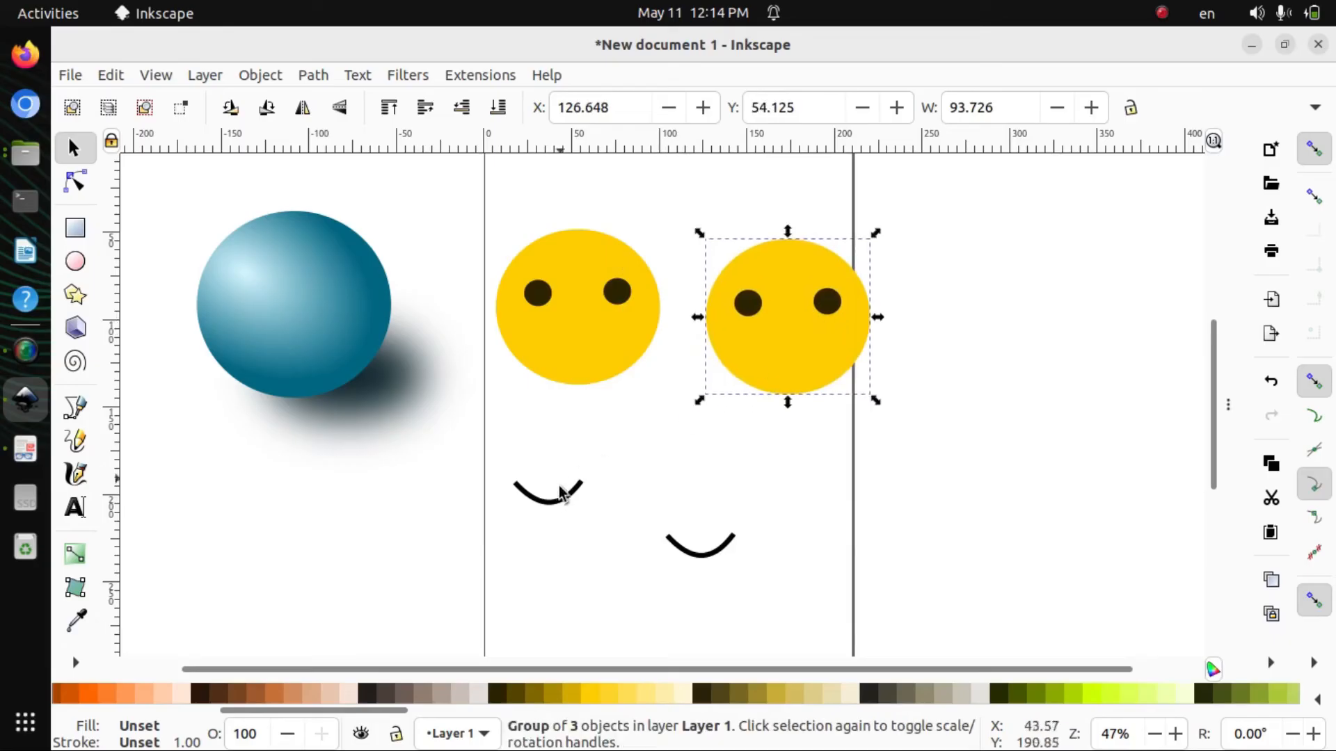
# Place one smile curve on the left face as its mouth and move the other curve beneath the right face
pyautogui.moveTo(559, 502); pyautogui.dragTo(591, 337)
pyautogui.click(718, 566)
pyautogui.moveTo(734, 540); pyautogui.dragTo(786, 467)
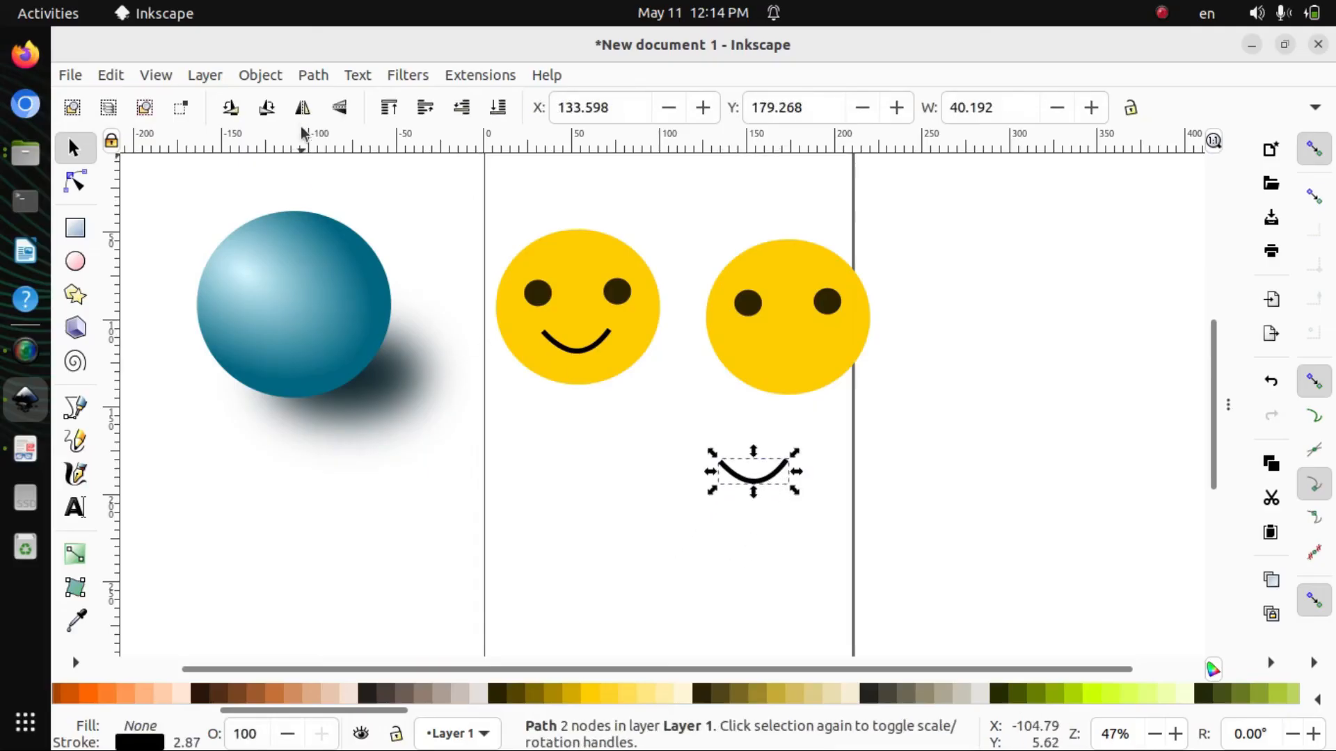
# Flip the remaining curve vertically into a frown and place it on the right face, raised in front of the face
pyautogui.click(339, 109)
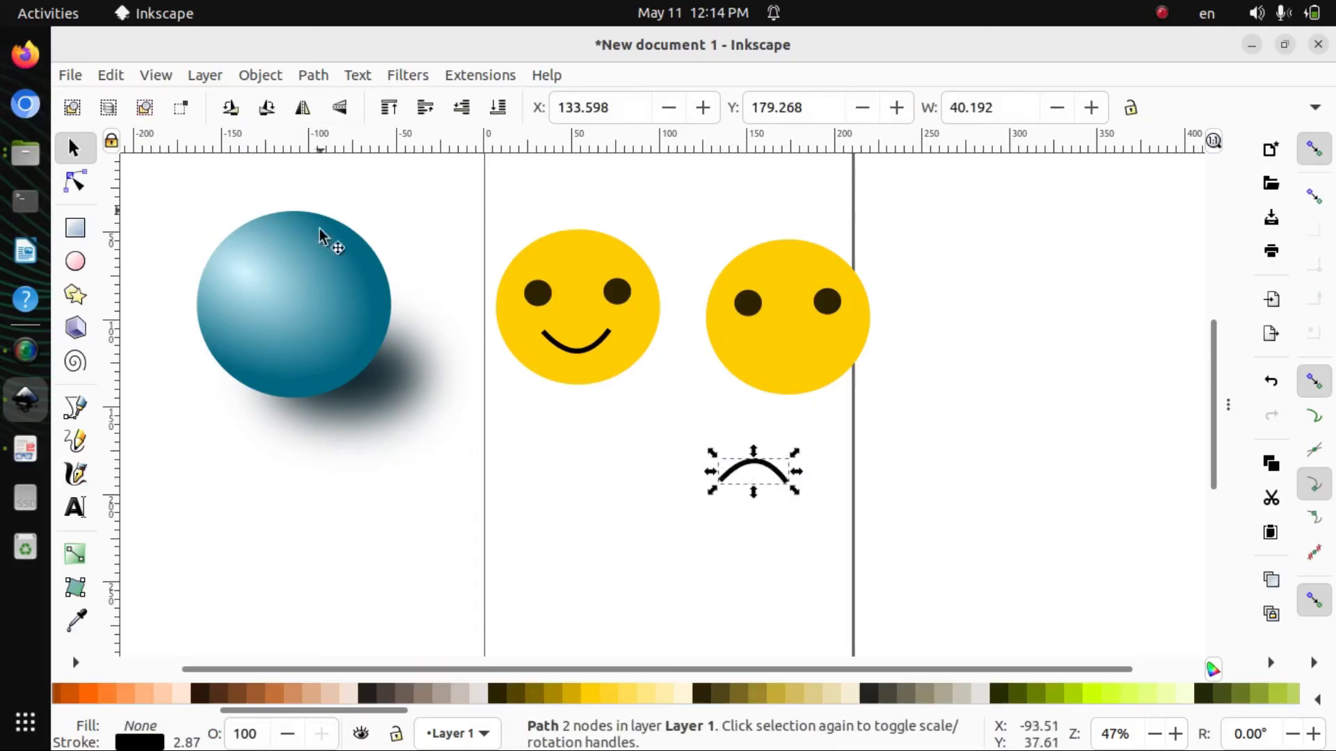
pyautogui.click(627, 553)
pyautogui.moveTo(757, 472); pyautogui.dragTo(796, 347)
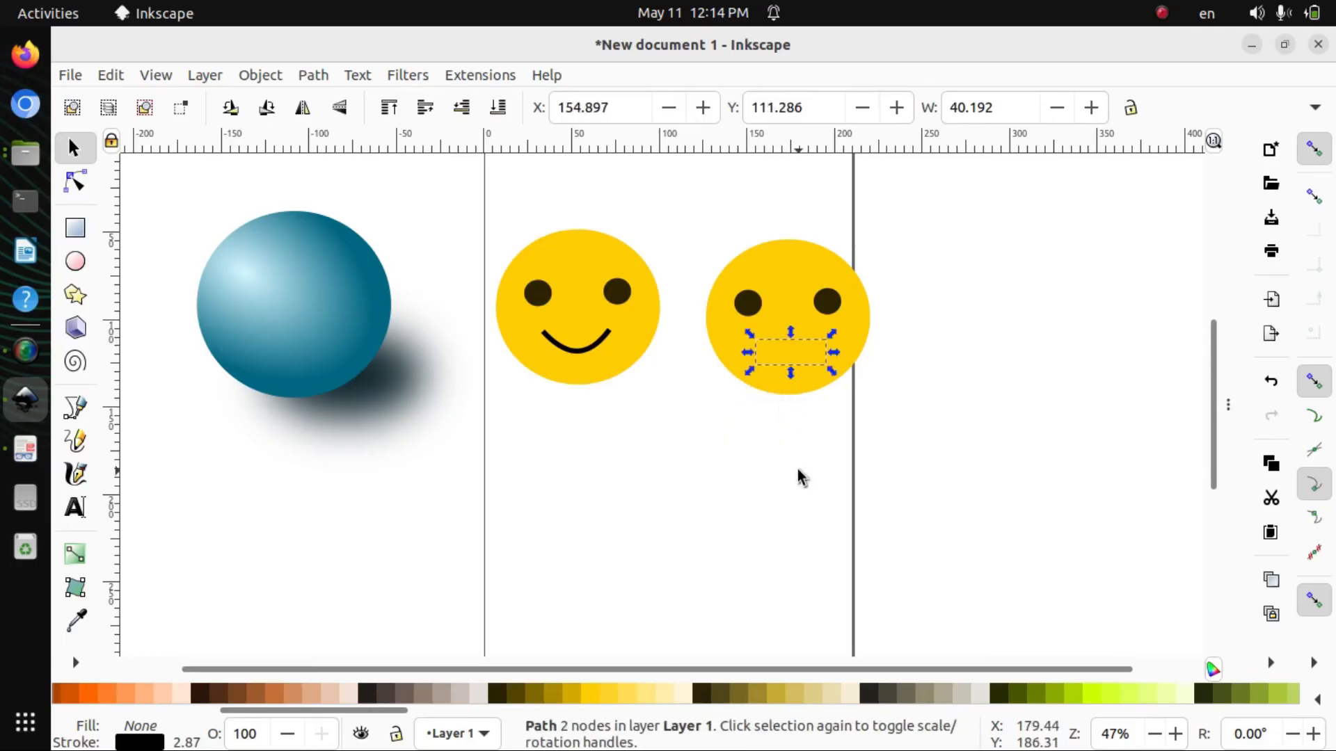
pyautogui.press('pageup')
pyautogui.click(779, 463)
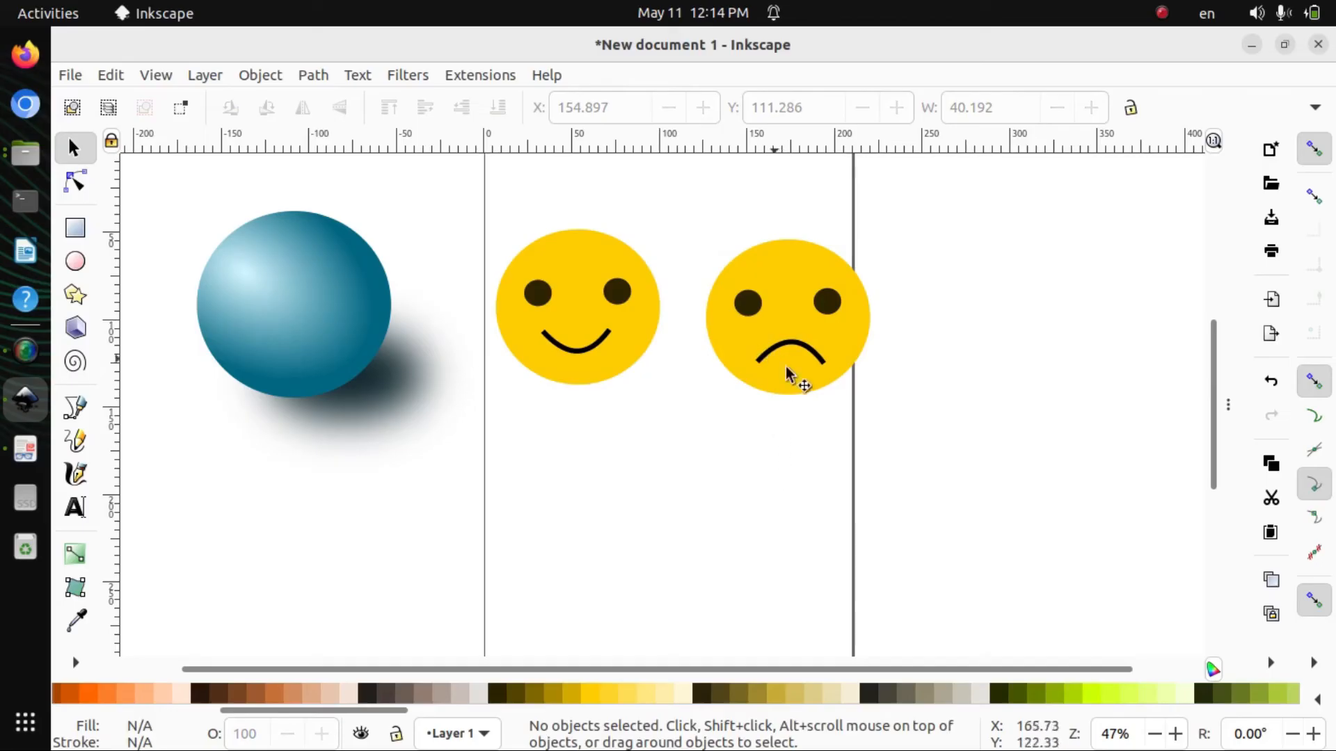
# Narrow the frown slightly and reduce the smile on the left face to about 37 mm wide
pyautogui.moveTo(801, 341); pyautogui.dragTo(754, 345)
pyautogui.click(612, 334)
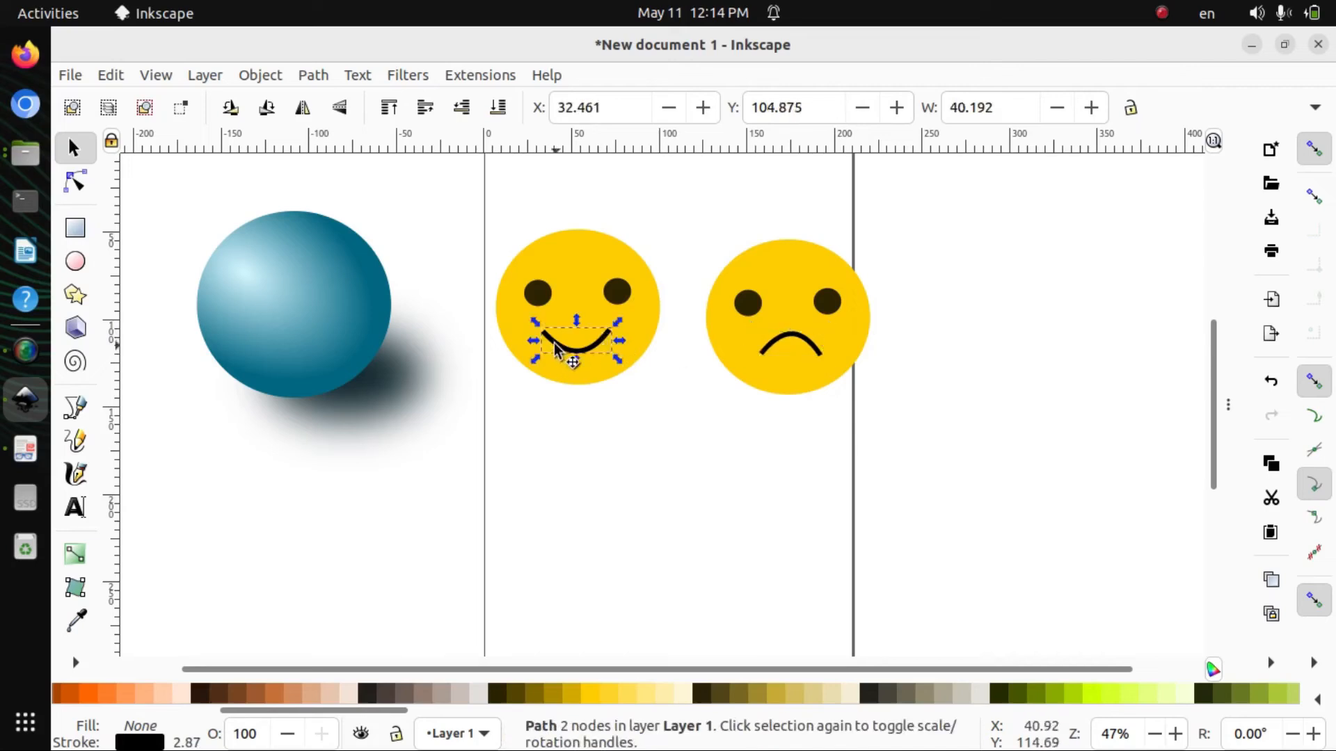
pyautogui.moveTo(538, 344); pyautogui.dragTo(543, 344)
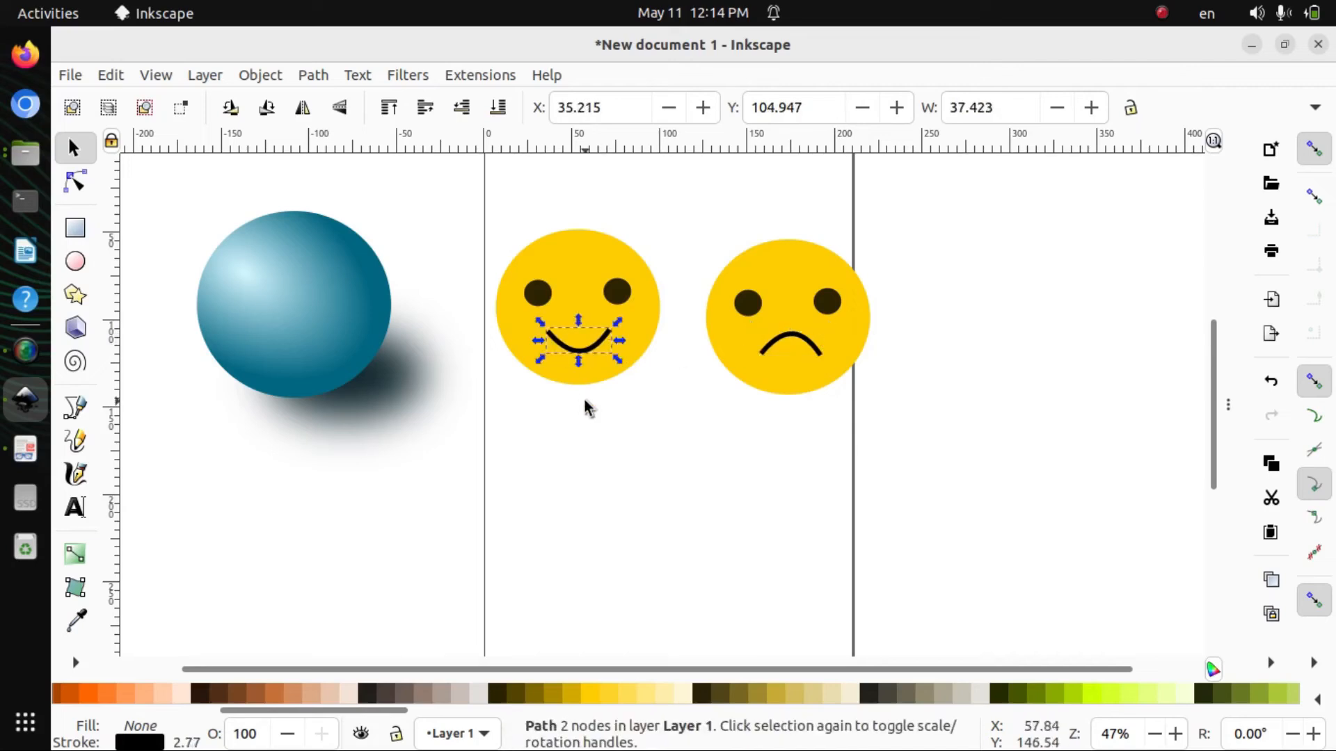
pyautogui.click(584, 405)
# Group the smile with the left face, and group the frown with the right face
pyautogui.moveTo(464, 218); pyautogui.dragTo(671, 422)
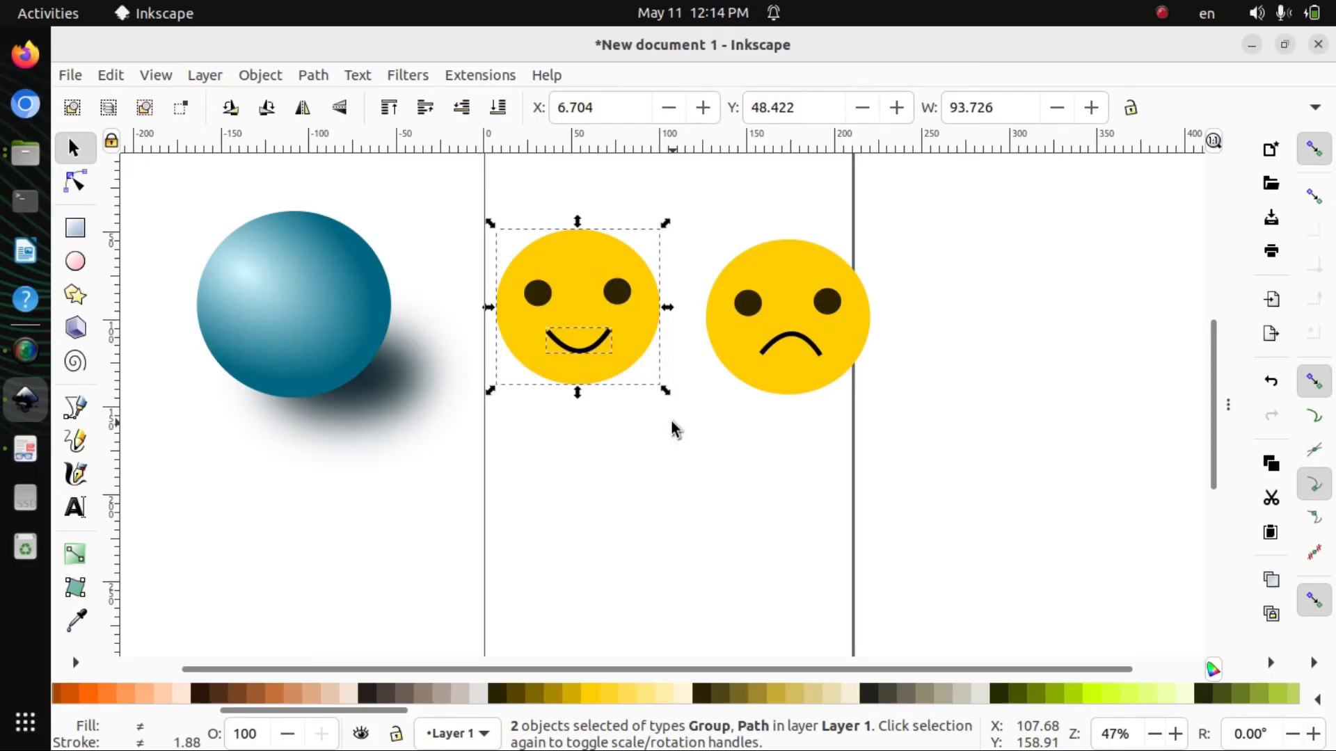
pyautogui.hotkey('ctrl', 'g')
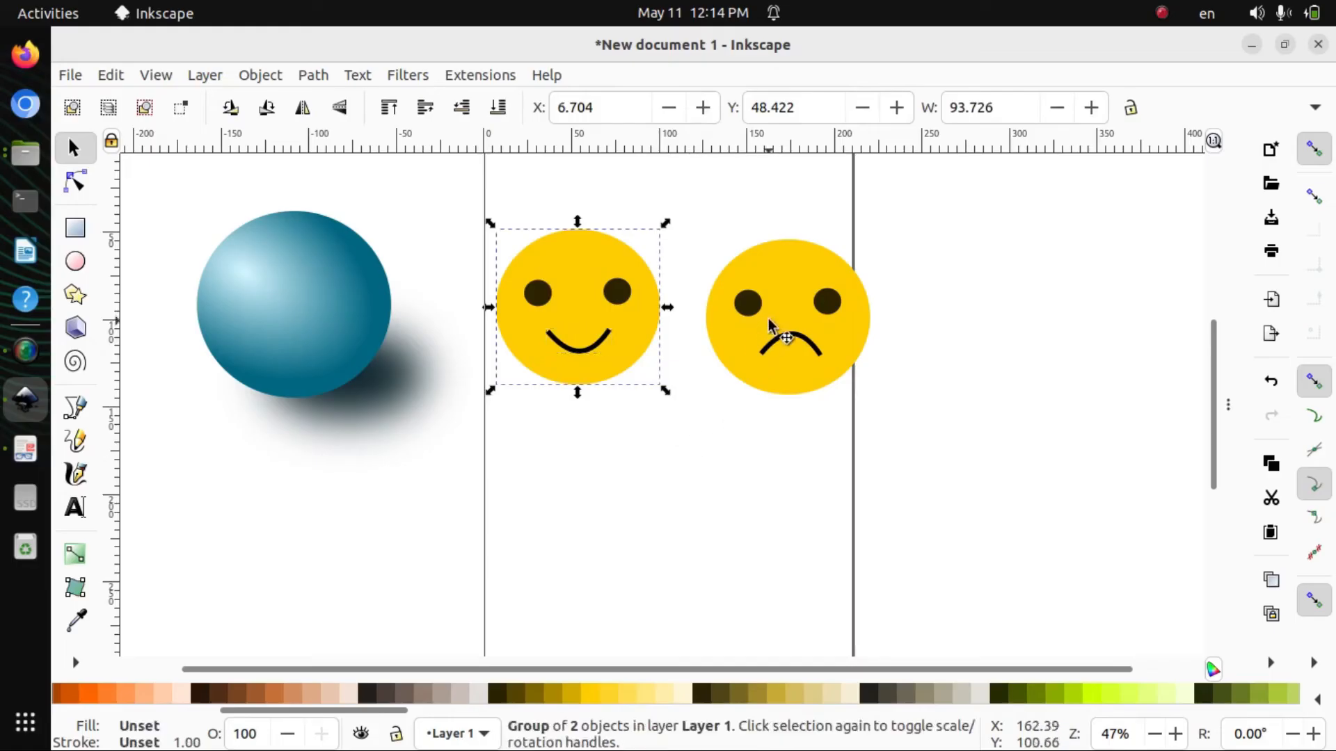
pyautogui.click(732, 245)
pyautogui.moveTo(680, 203); pyautogui.dragTo(954, 442)
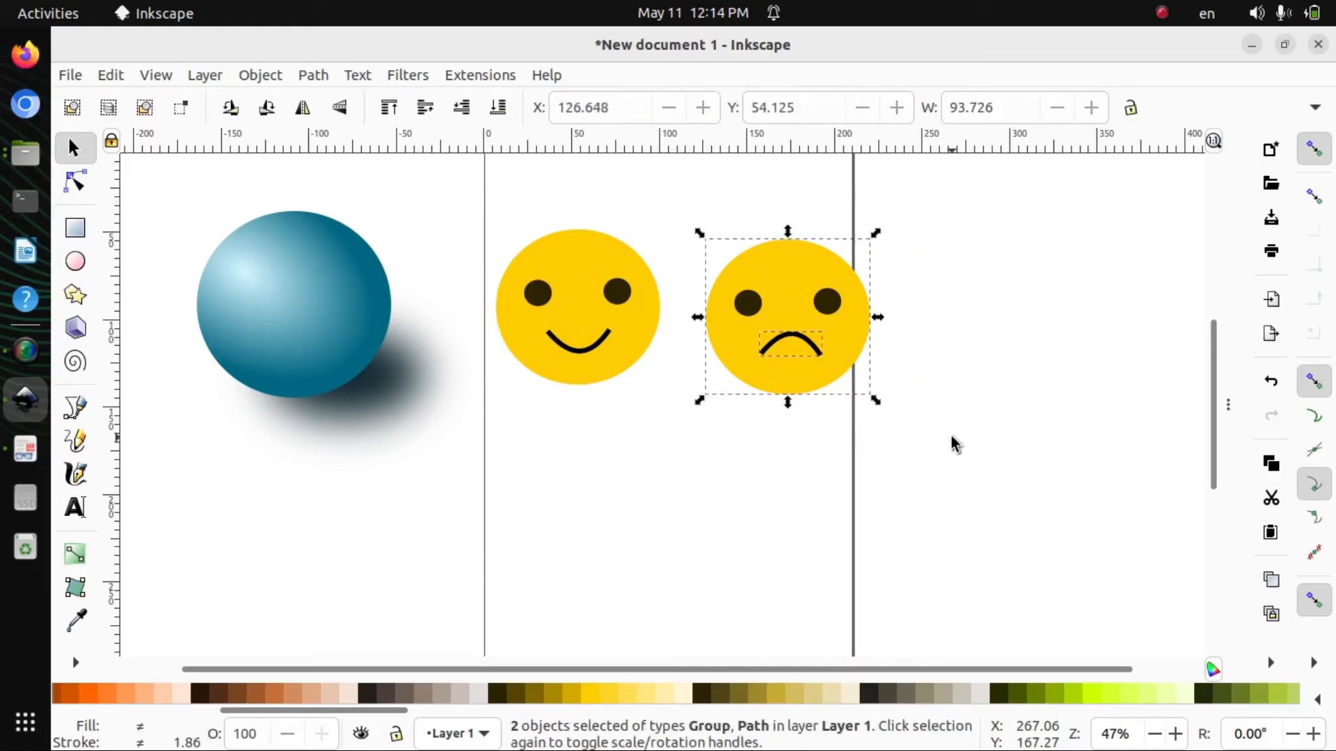
pyautogui.hotkey('ctrl', 'g')
pyautogui.press('Escape')
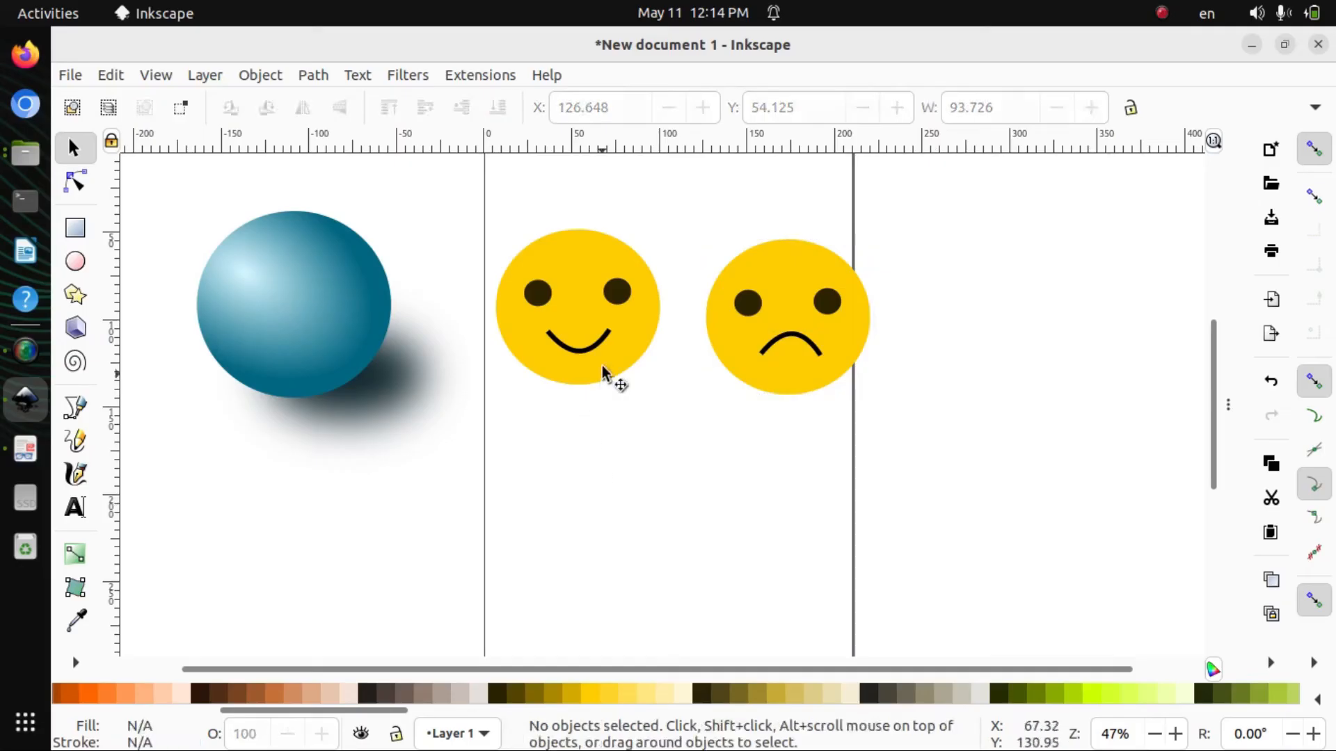
# Move the smiling and frowning faces lower on the page, keeping them side by side
pyautogui.moveTo(615, 376); pyautogui.dragTo(602, 426)
pyautogui.moveTo(798, 332); pyautogui.dragTo(793, 369)
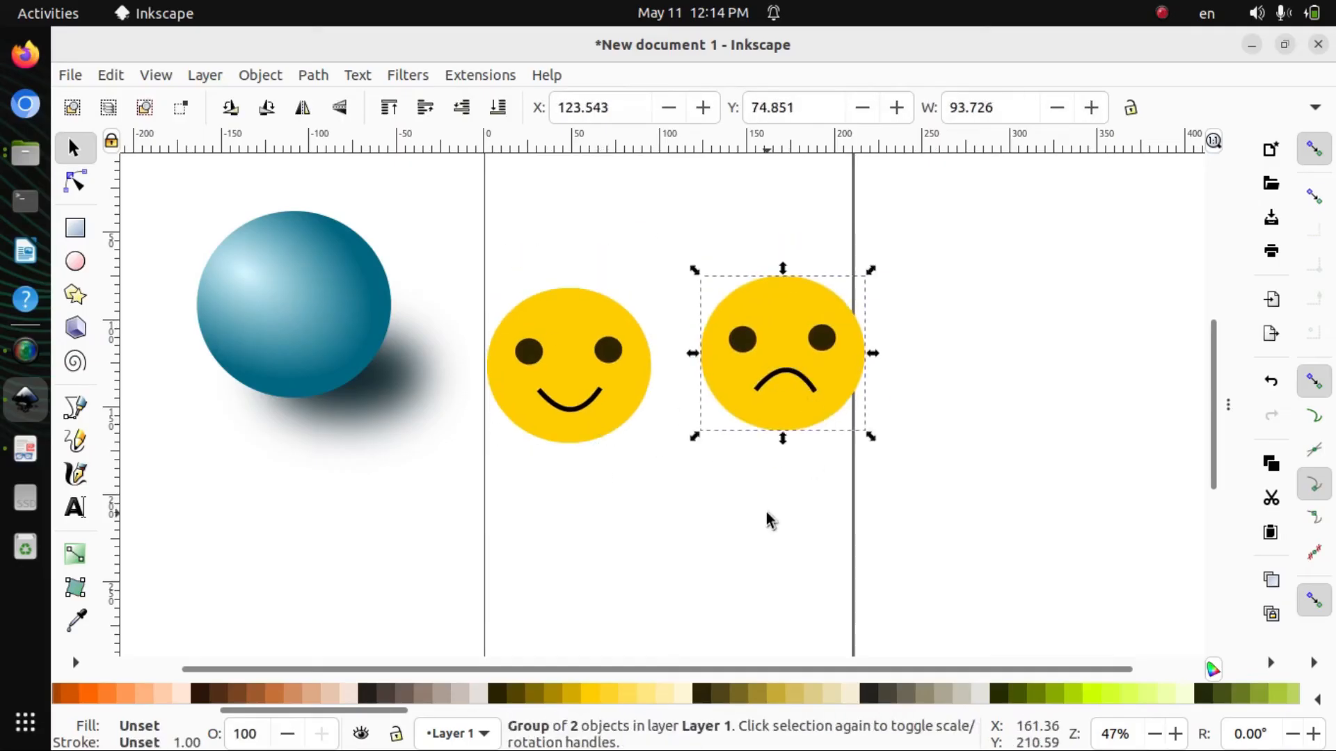
pyautogui.click(766, 512)
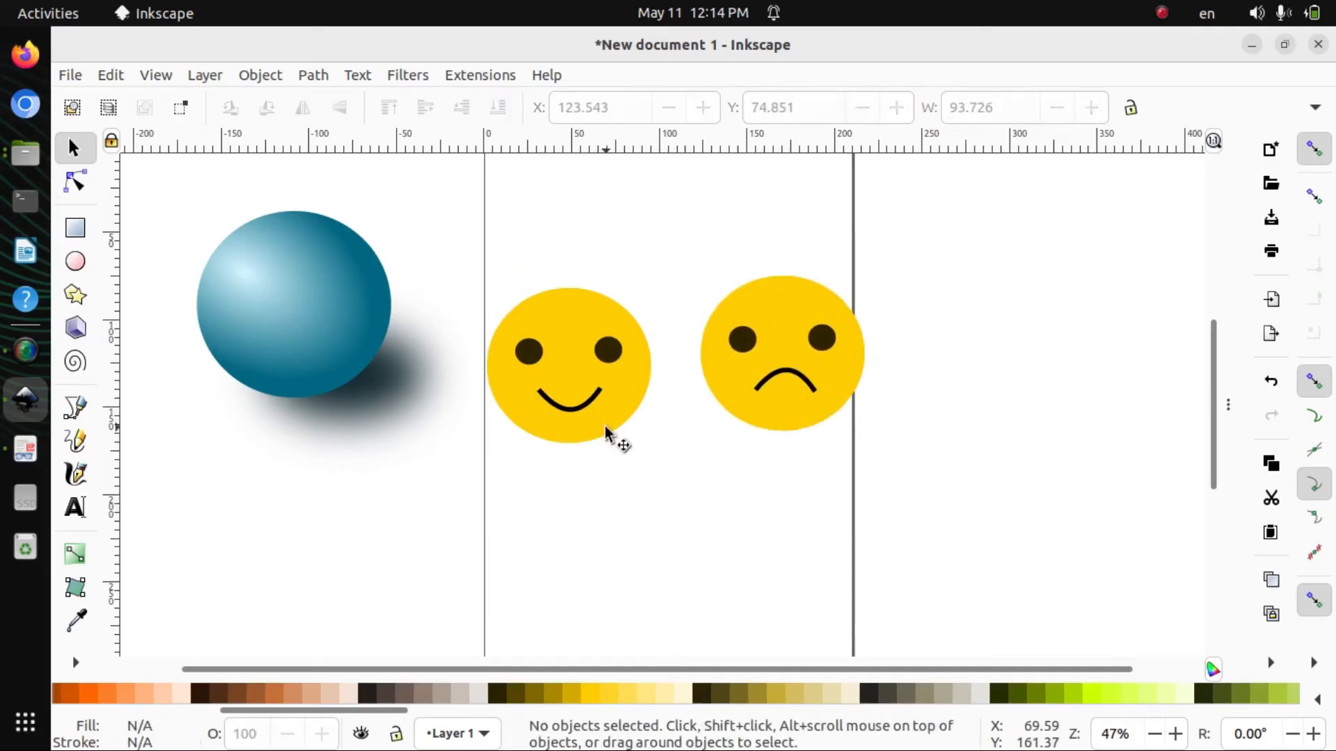